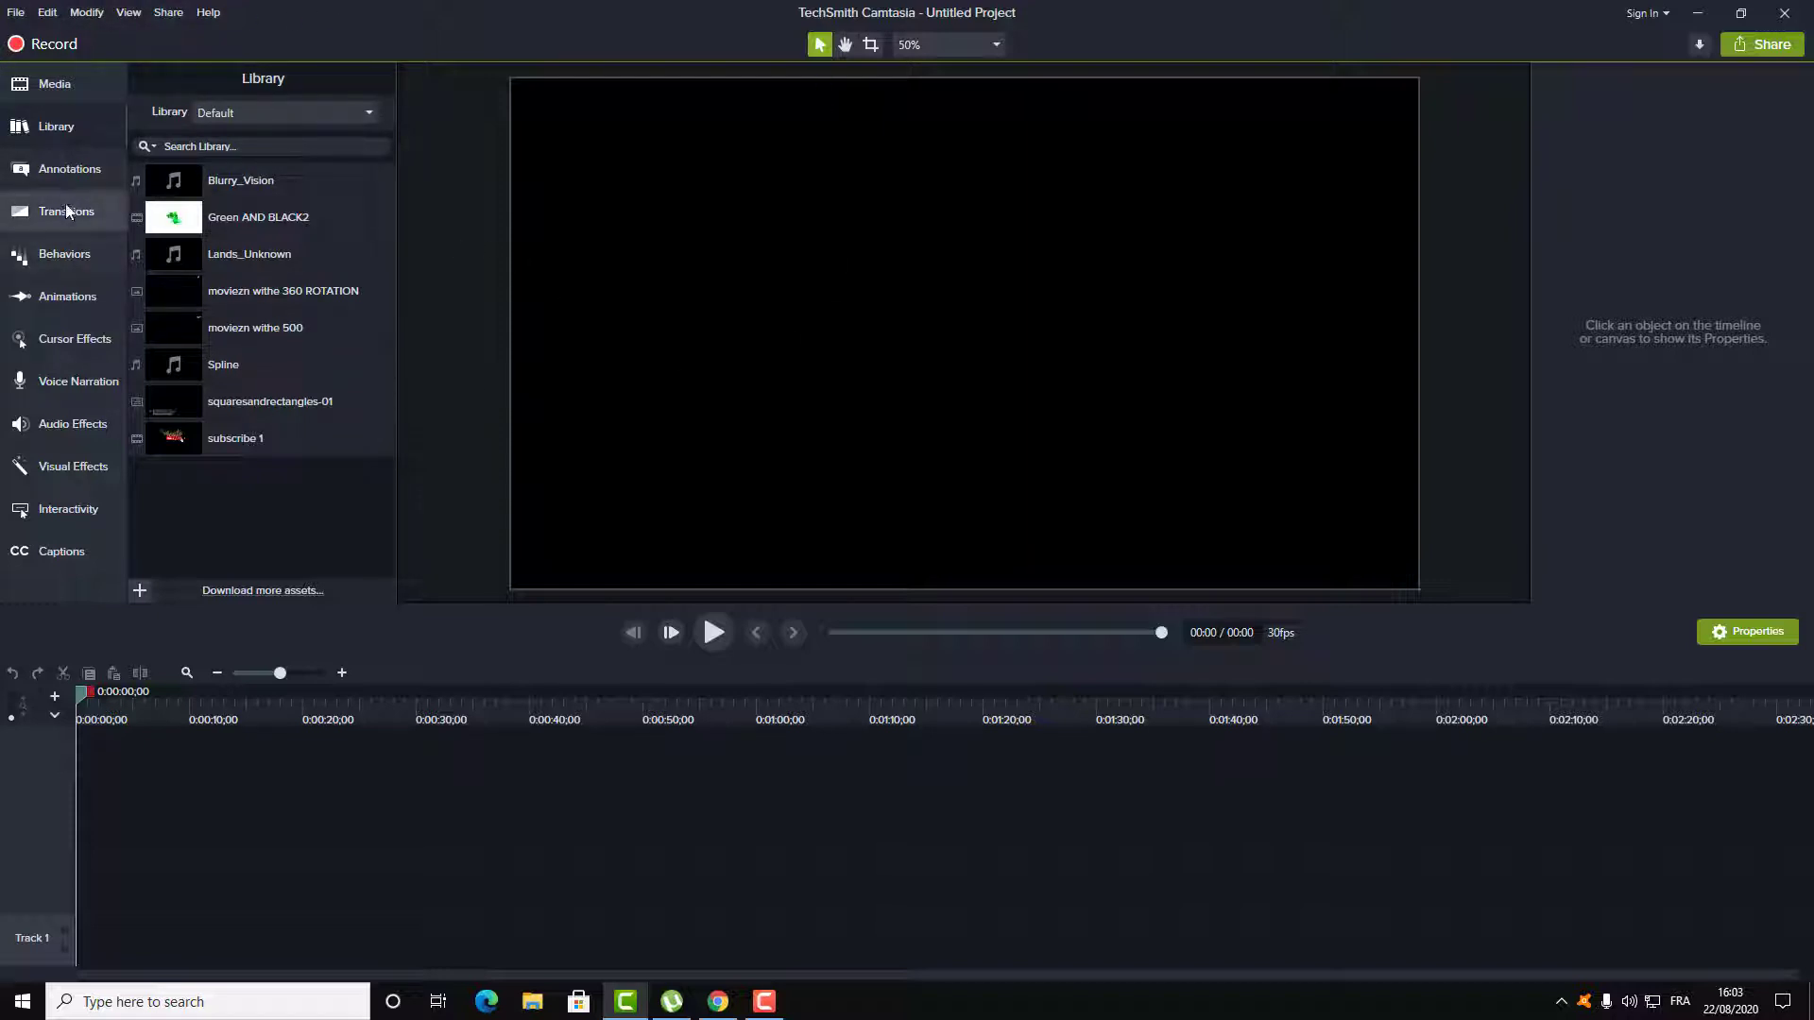
Switch the library to the Camtasia 2019 collection and expand its Intros folder.
click(58, 128)
click(55, 134)
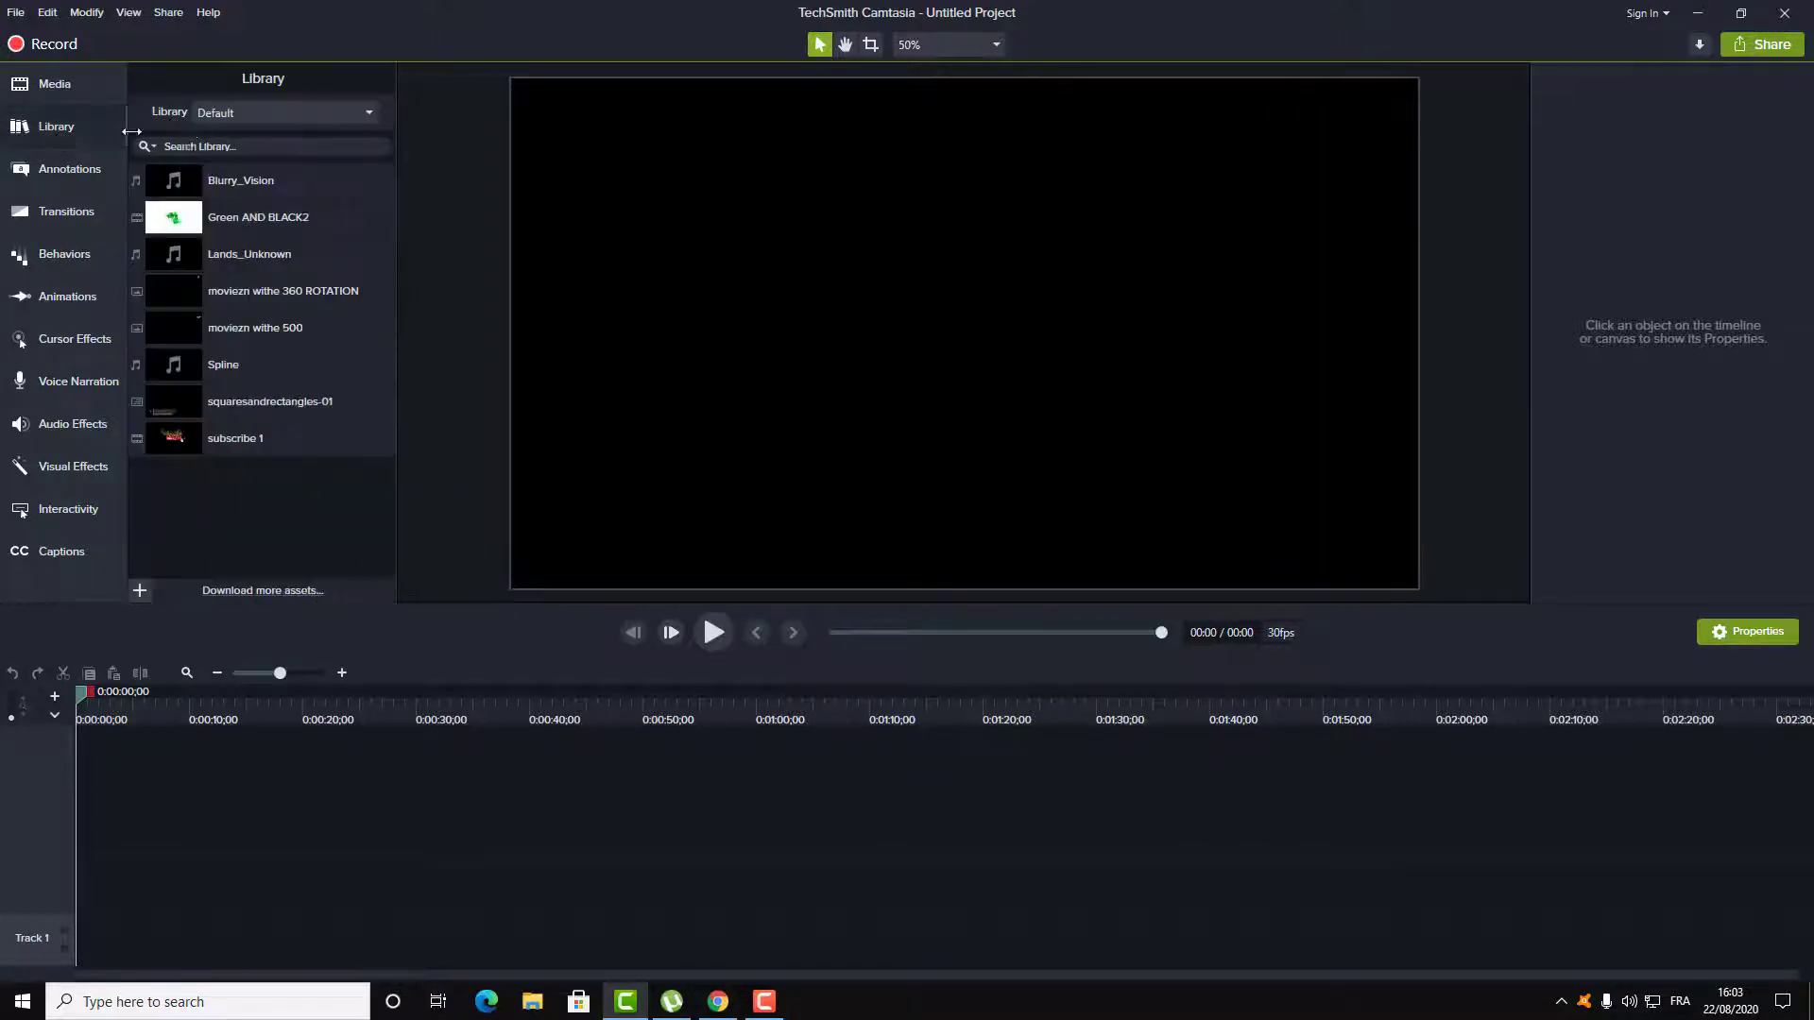
click(357, 116)
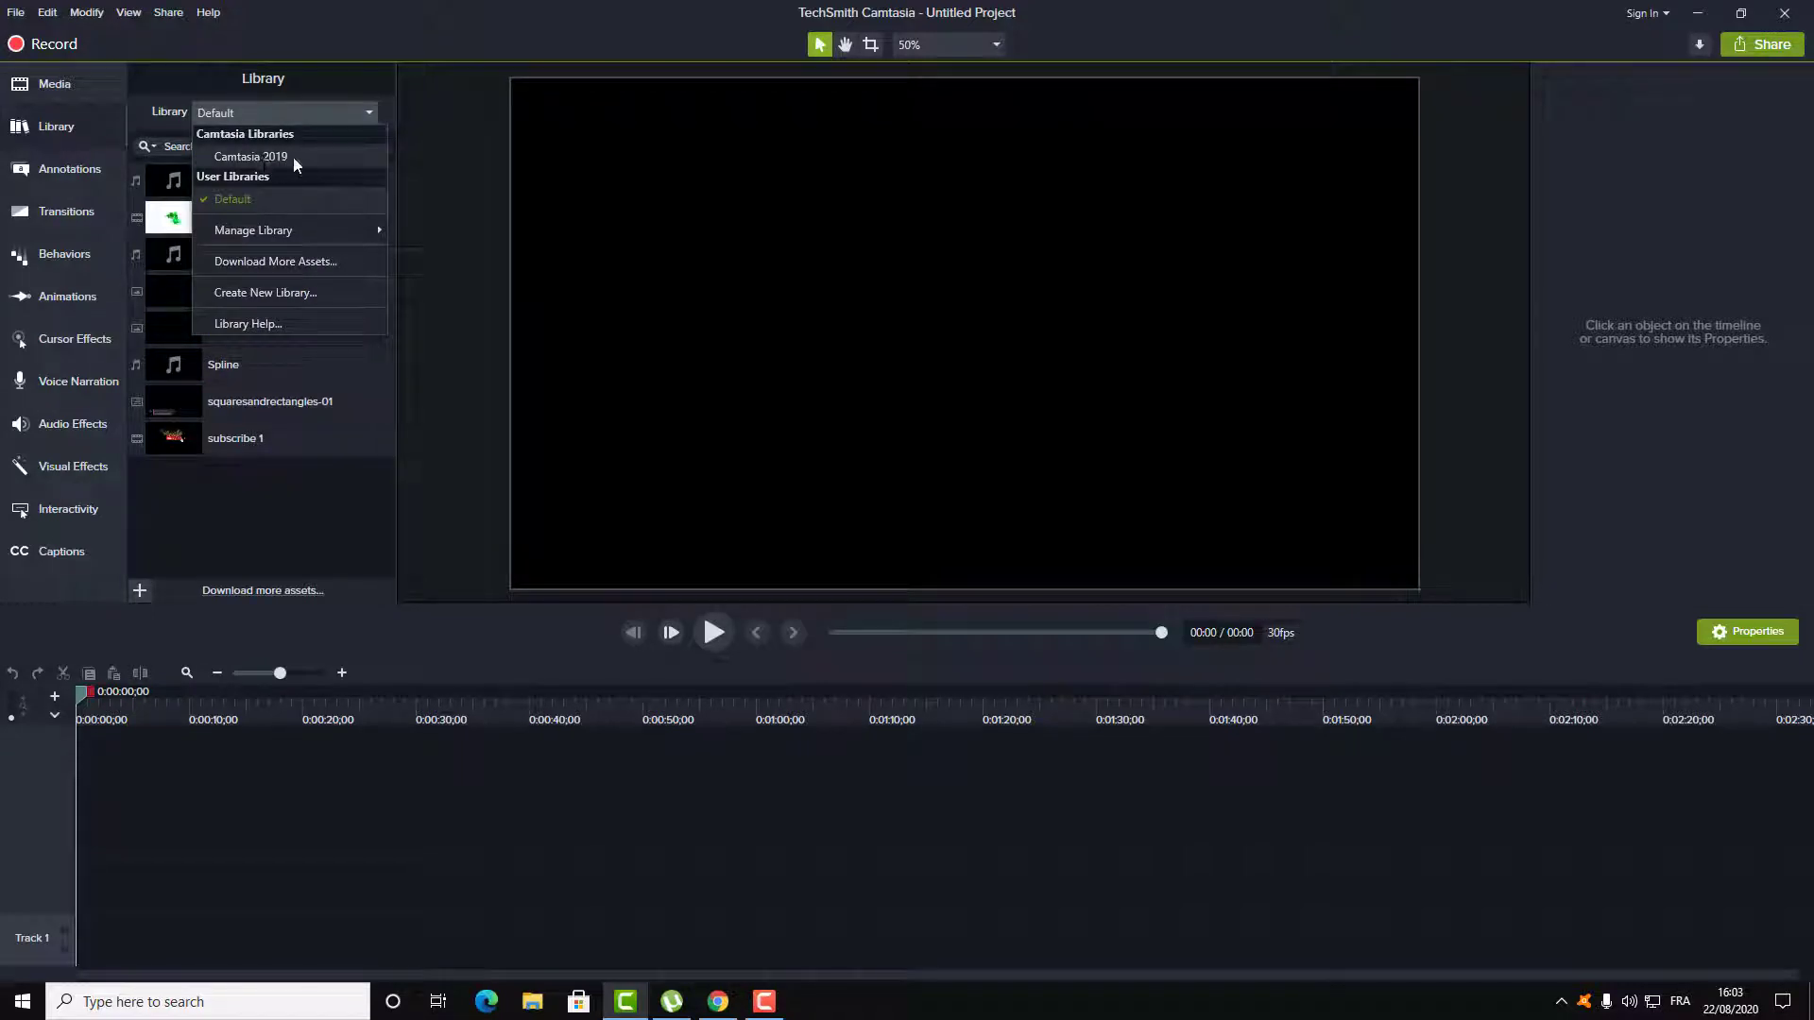
click(236, 157)
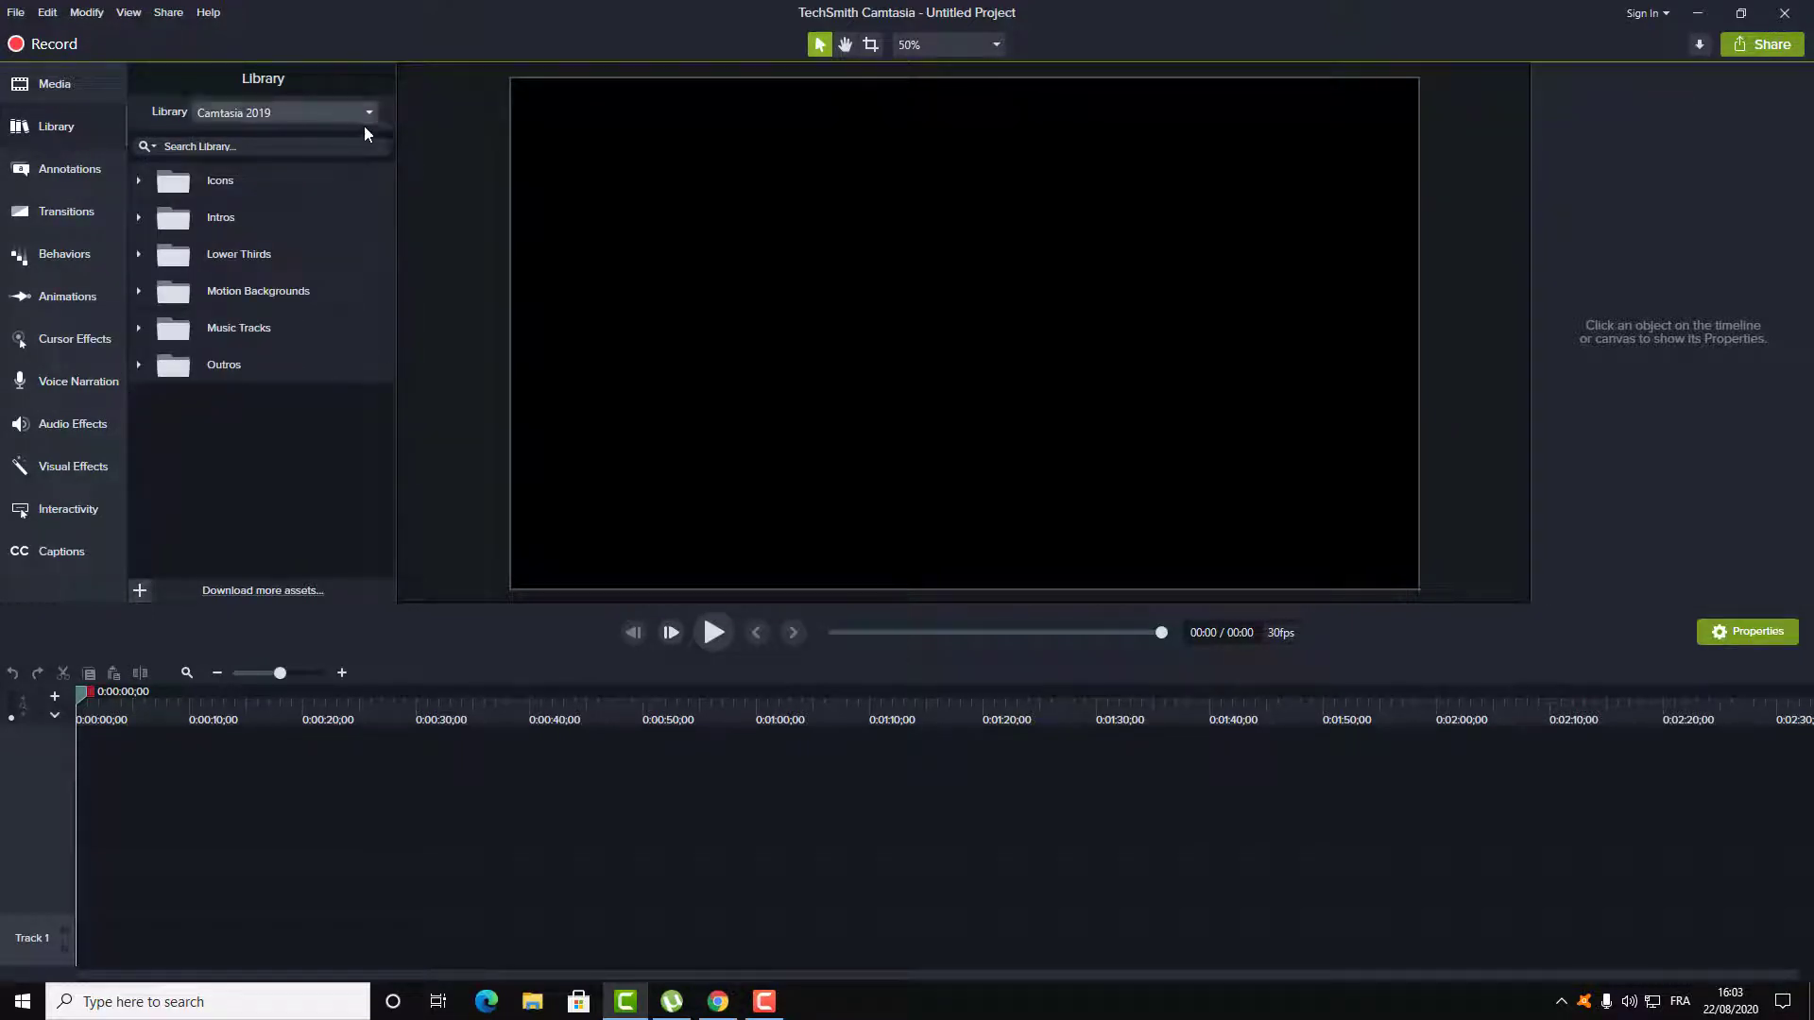
click(191, 218)
click(139, 218)
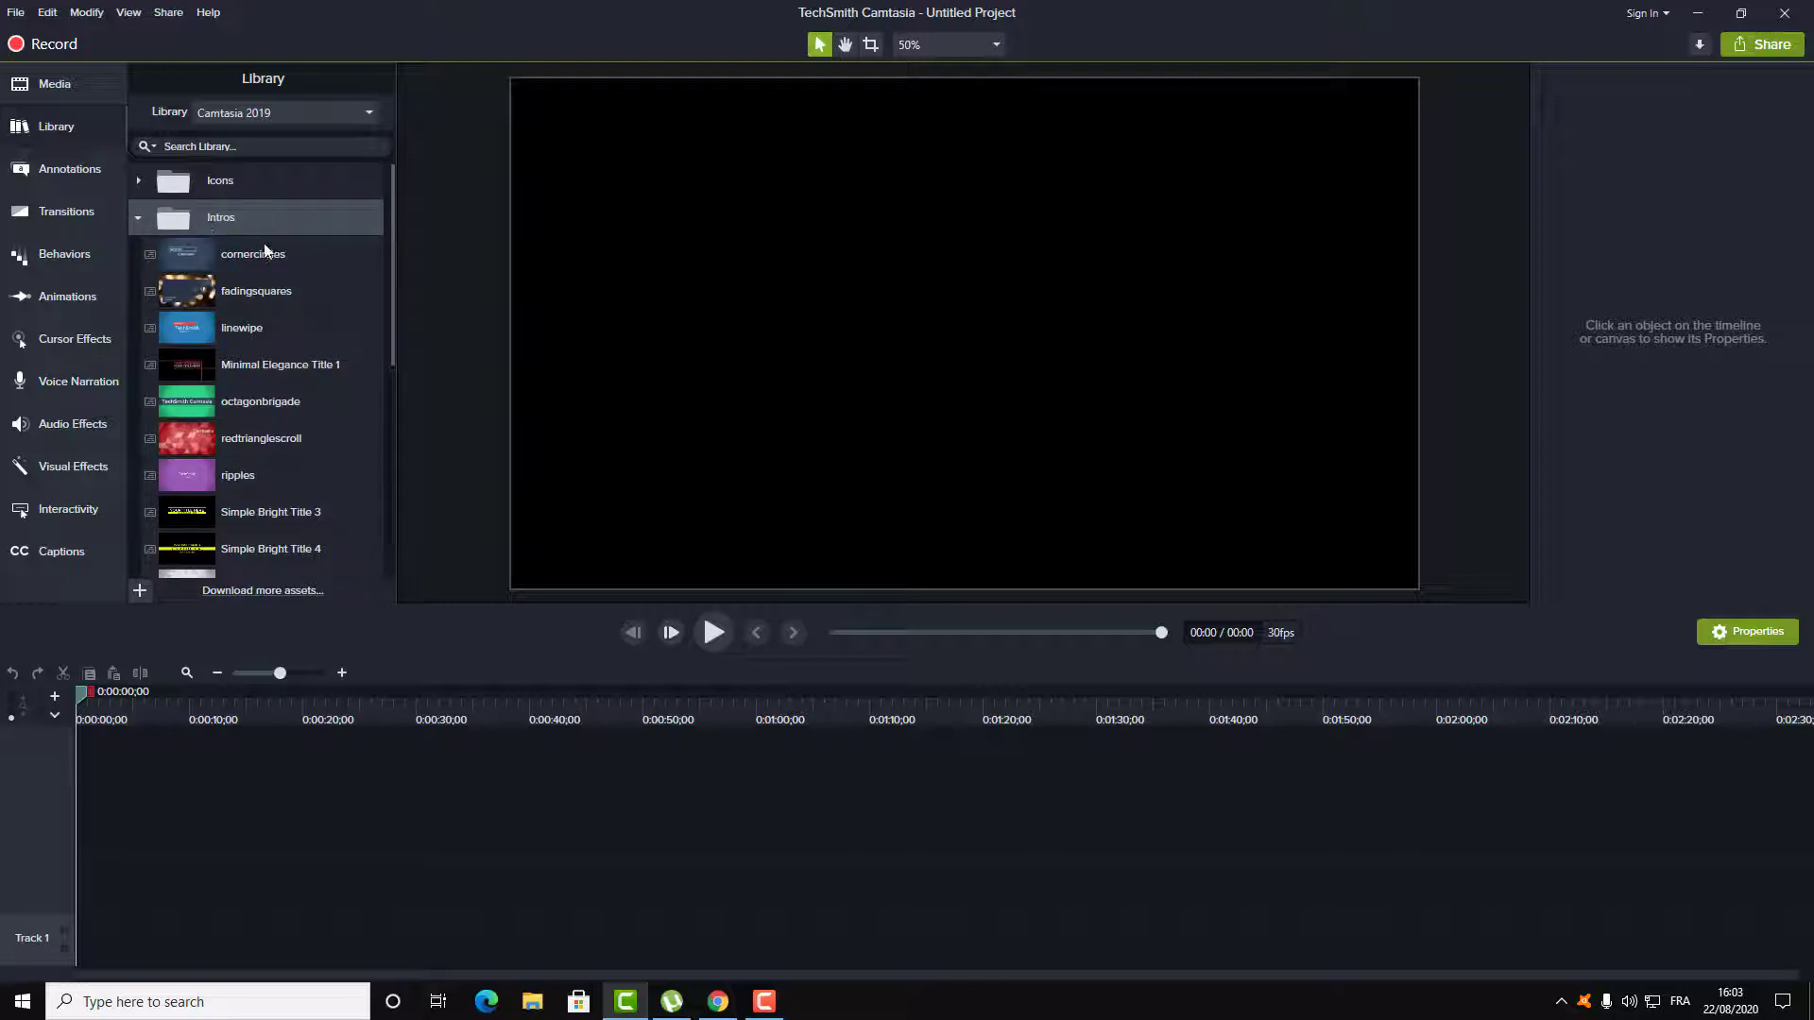
Add the Stationary intro to the beginning of Track 1.
scroll(266, 250, down, 2)
scroll(267, 255, up, 2)
scroll(265, 253, down, 7)
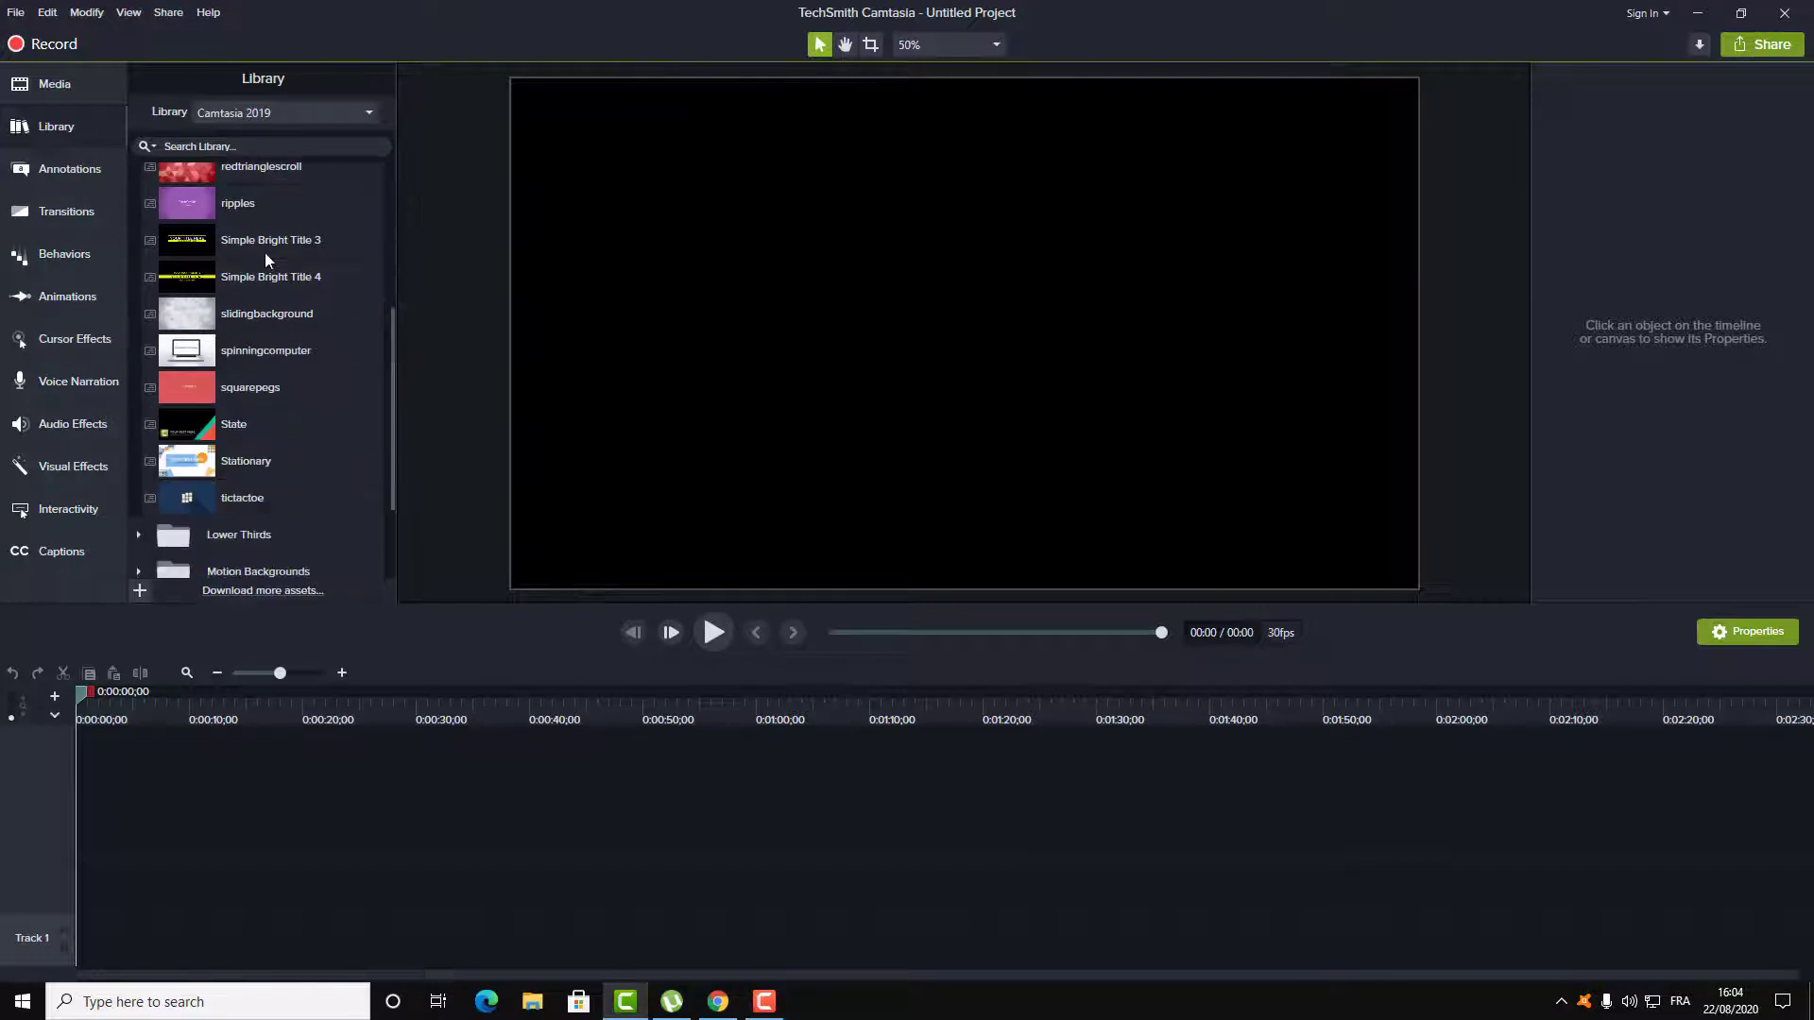
scroll(265, 252, down, 4)
scroll(264, 252, up, 3)
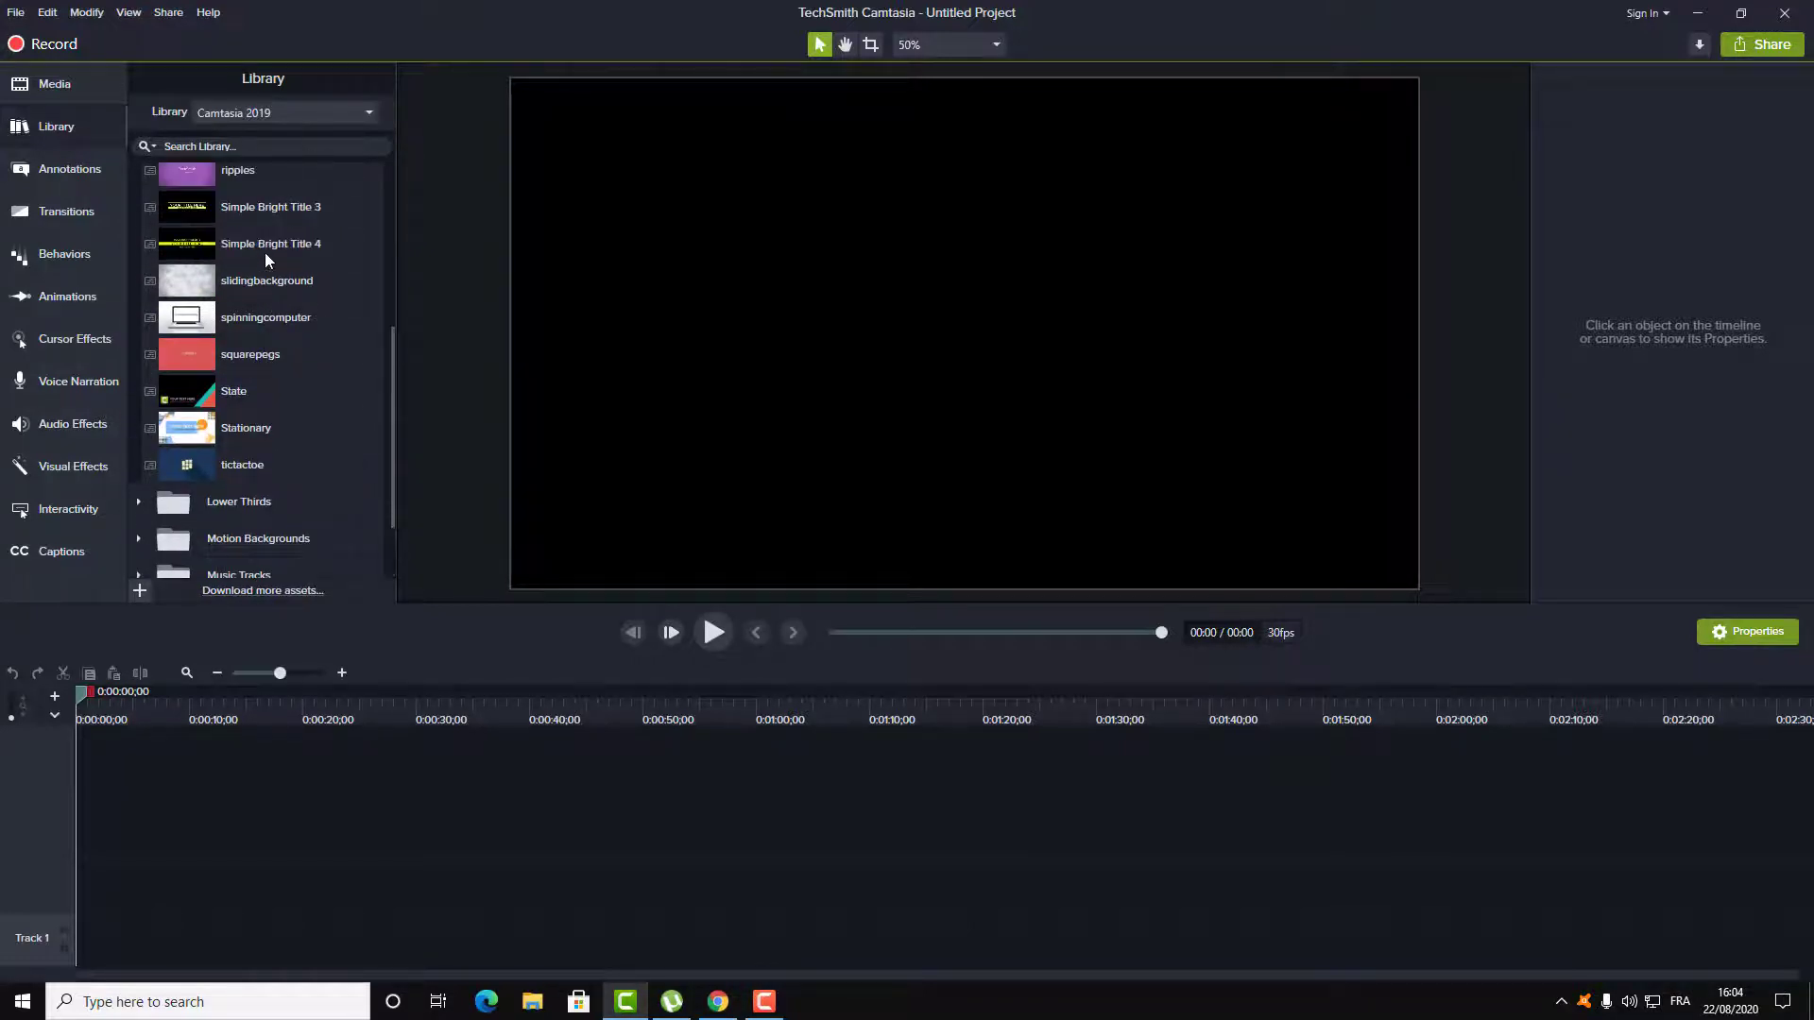
scroll(264, 252, down, 1)
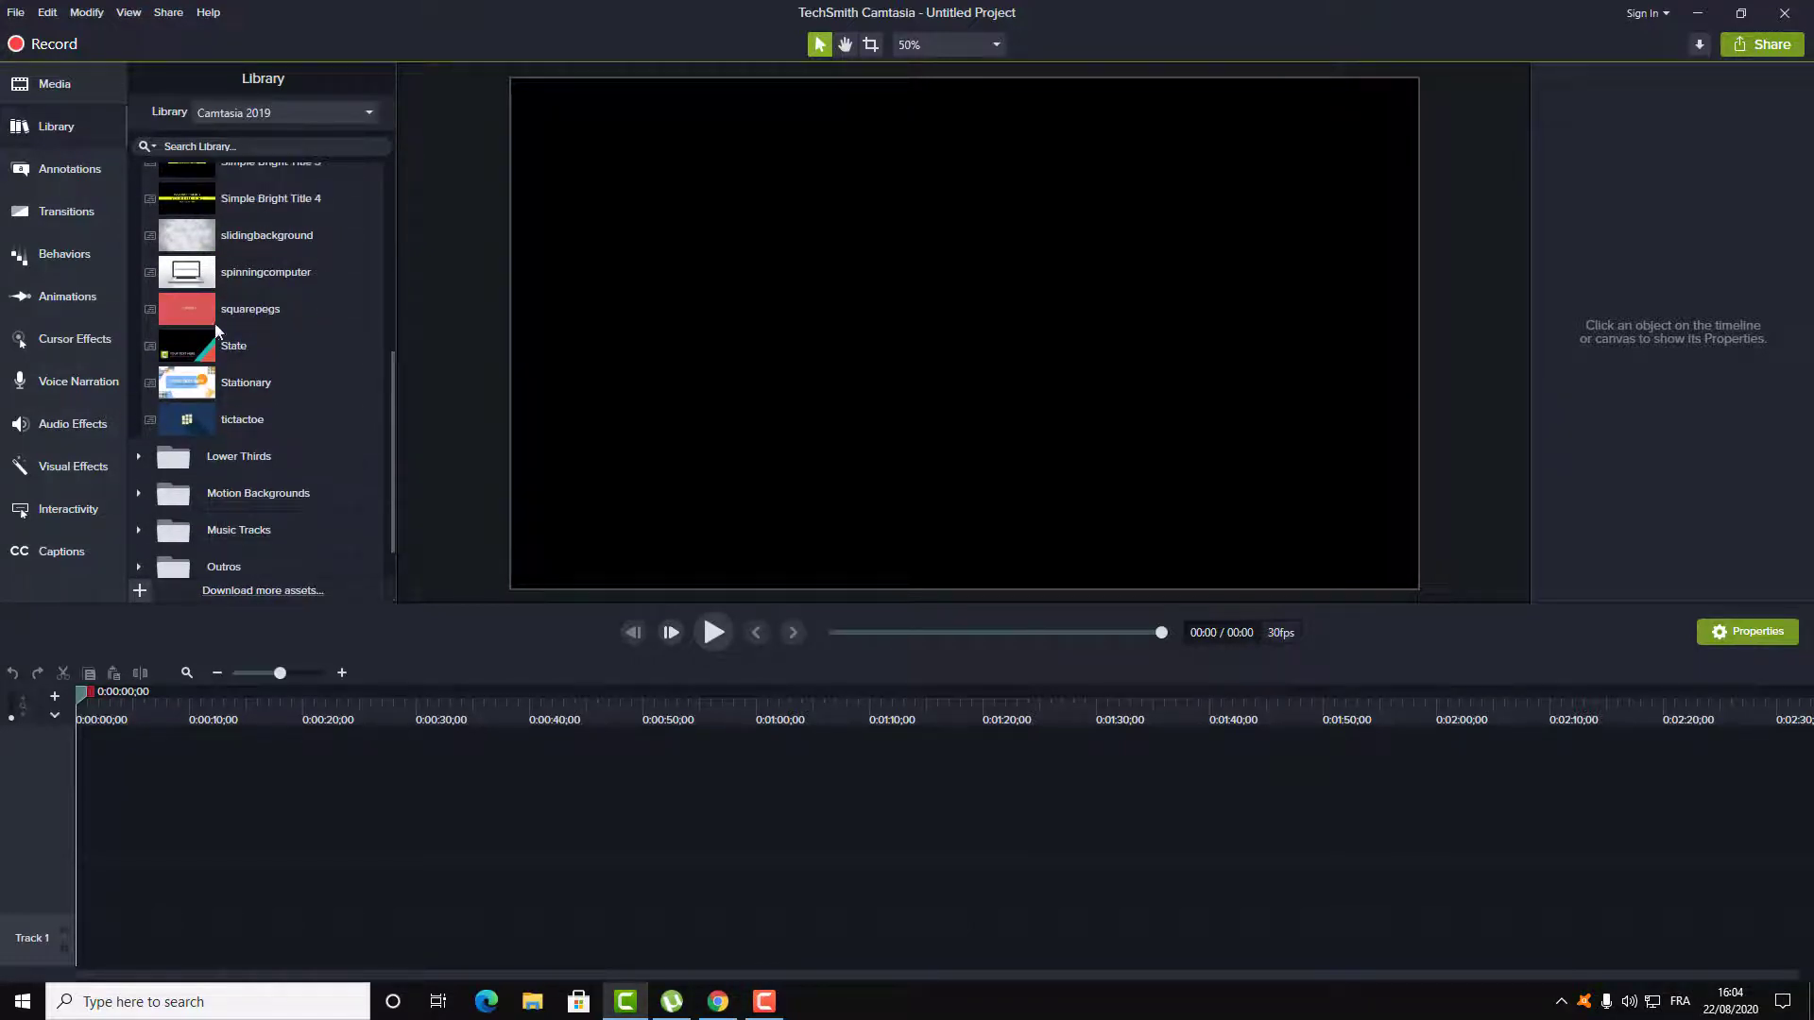
click(206, 385)
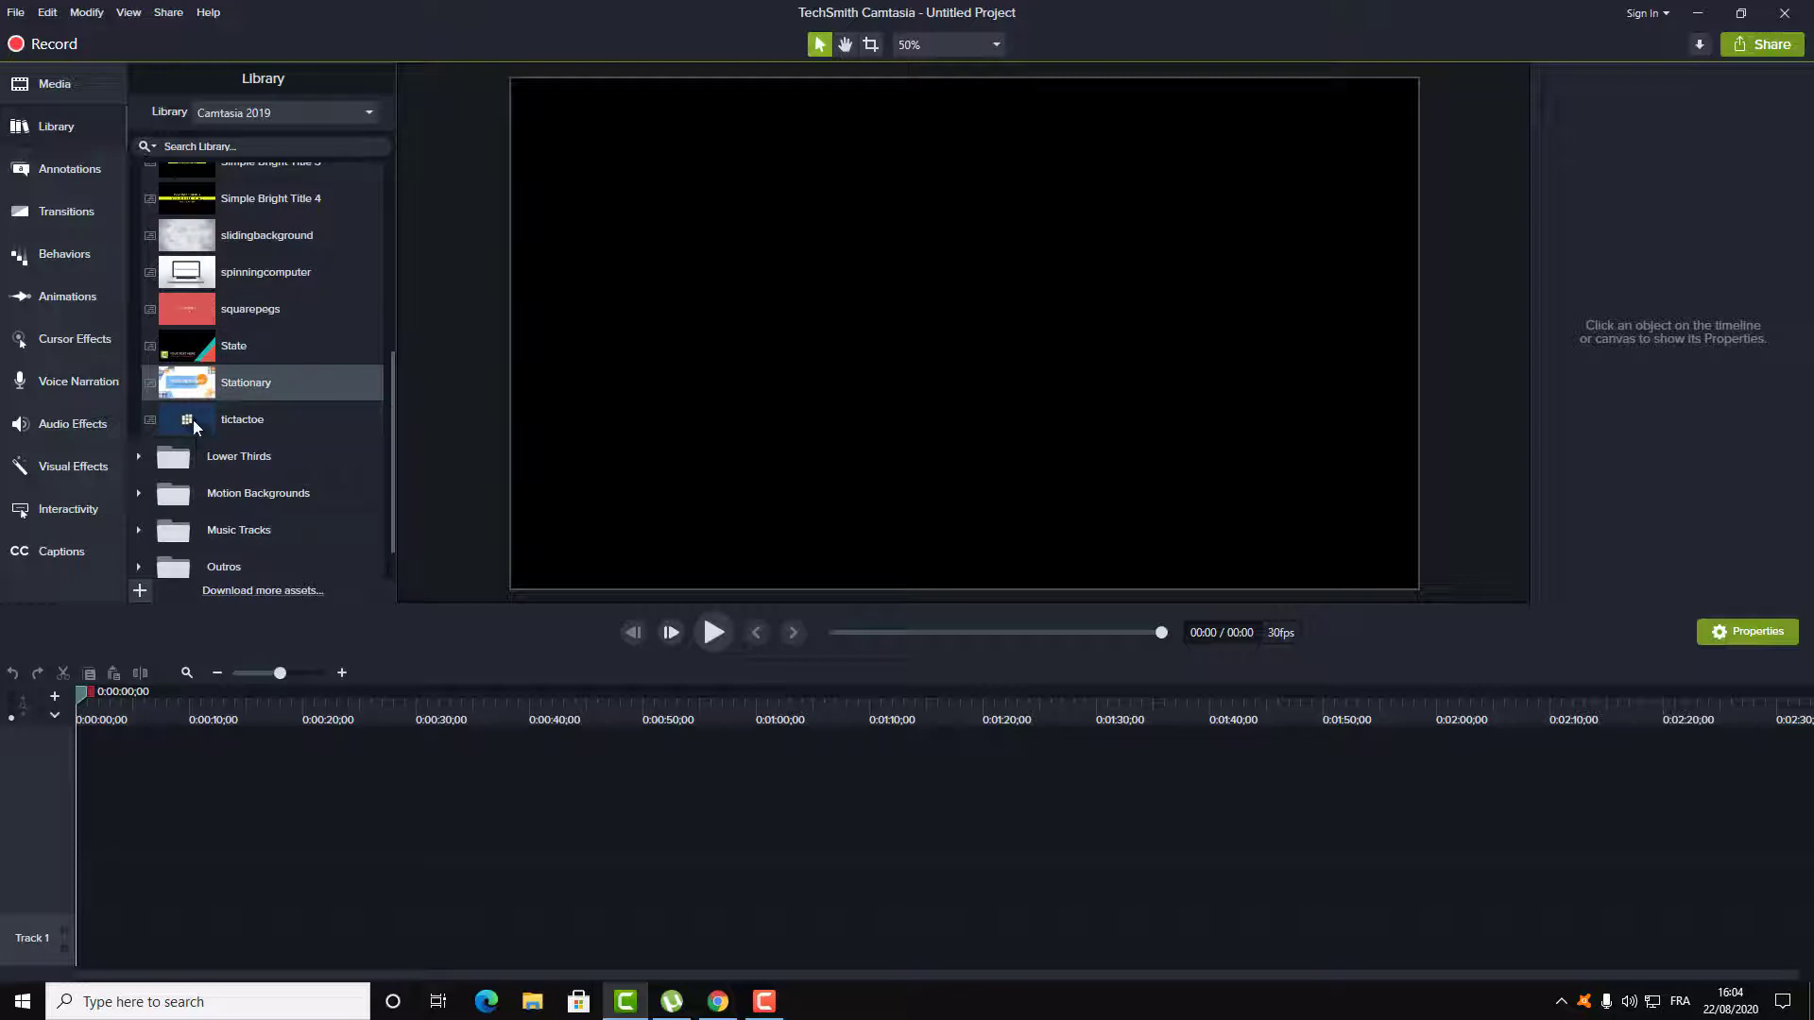
drag(191, 381, 72, 955)
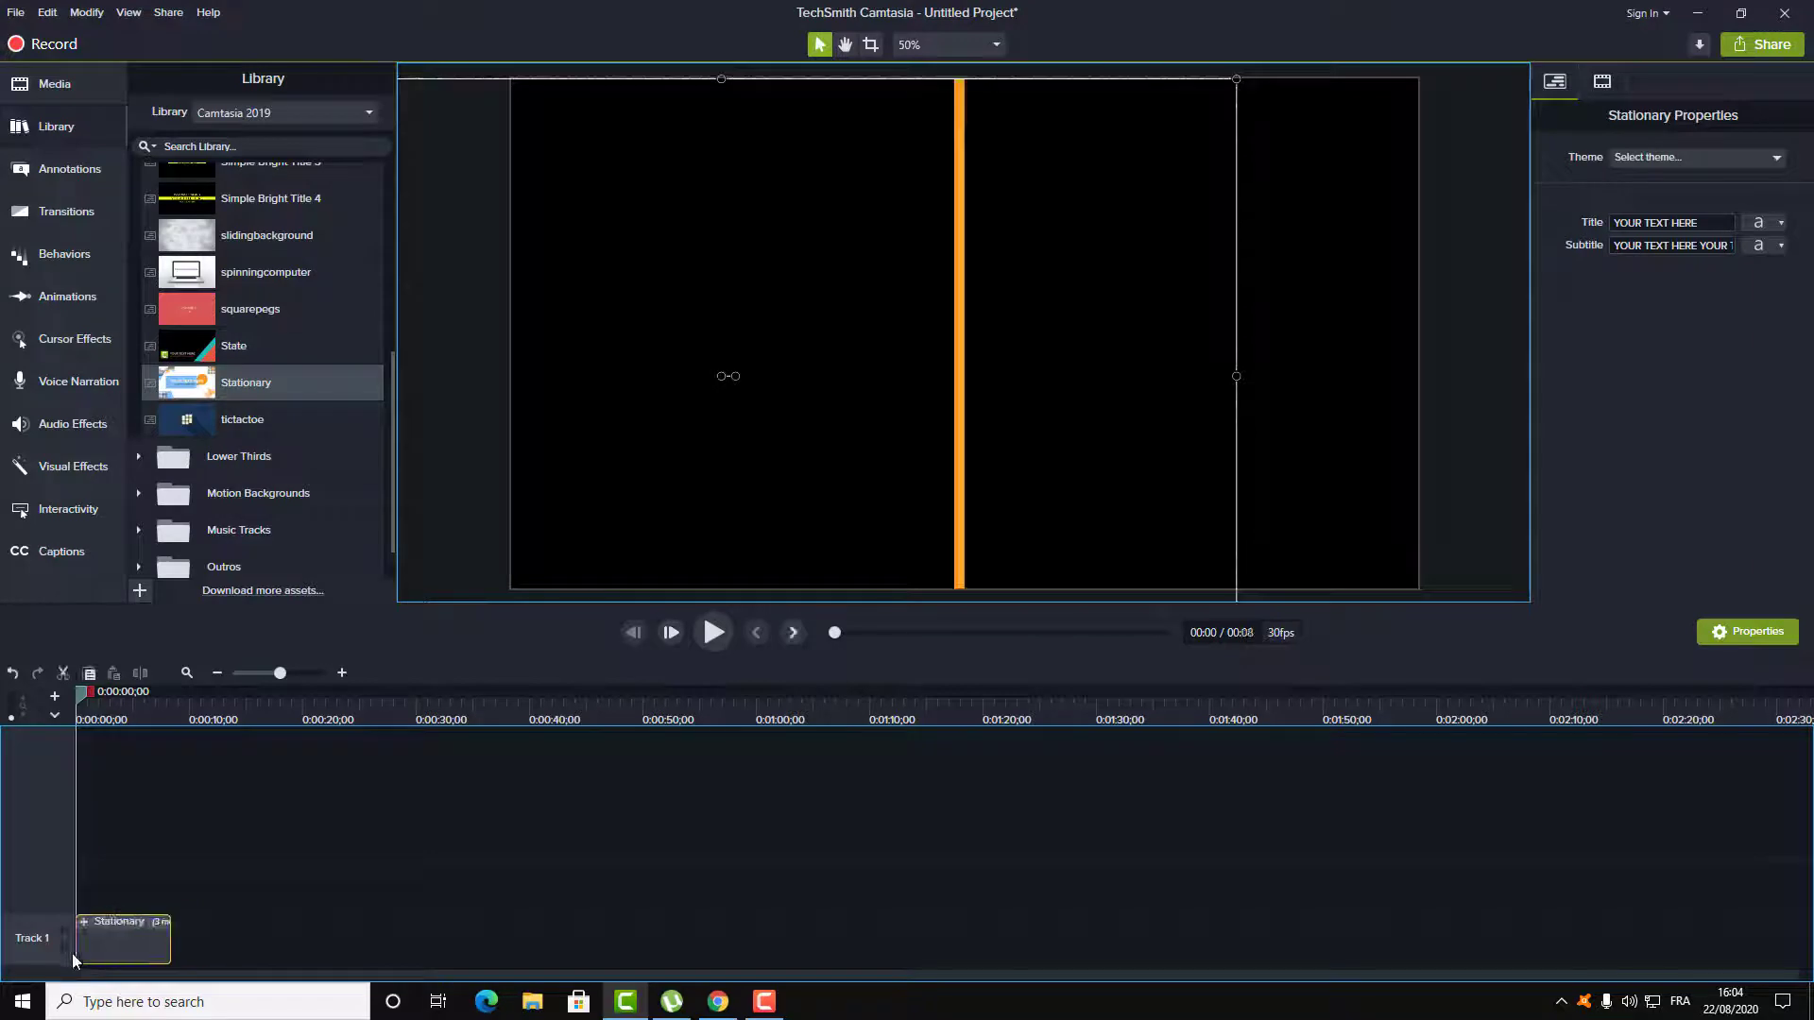
Preview the Stationary intro and return the playhead to the start of the timeline.
click(714, 633)
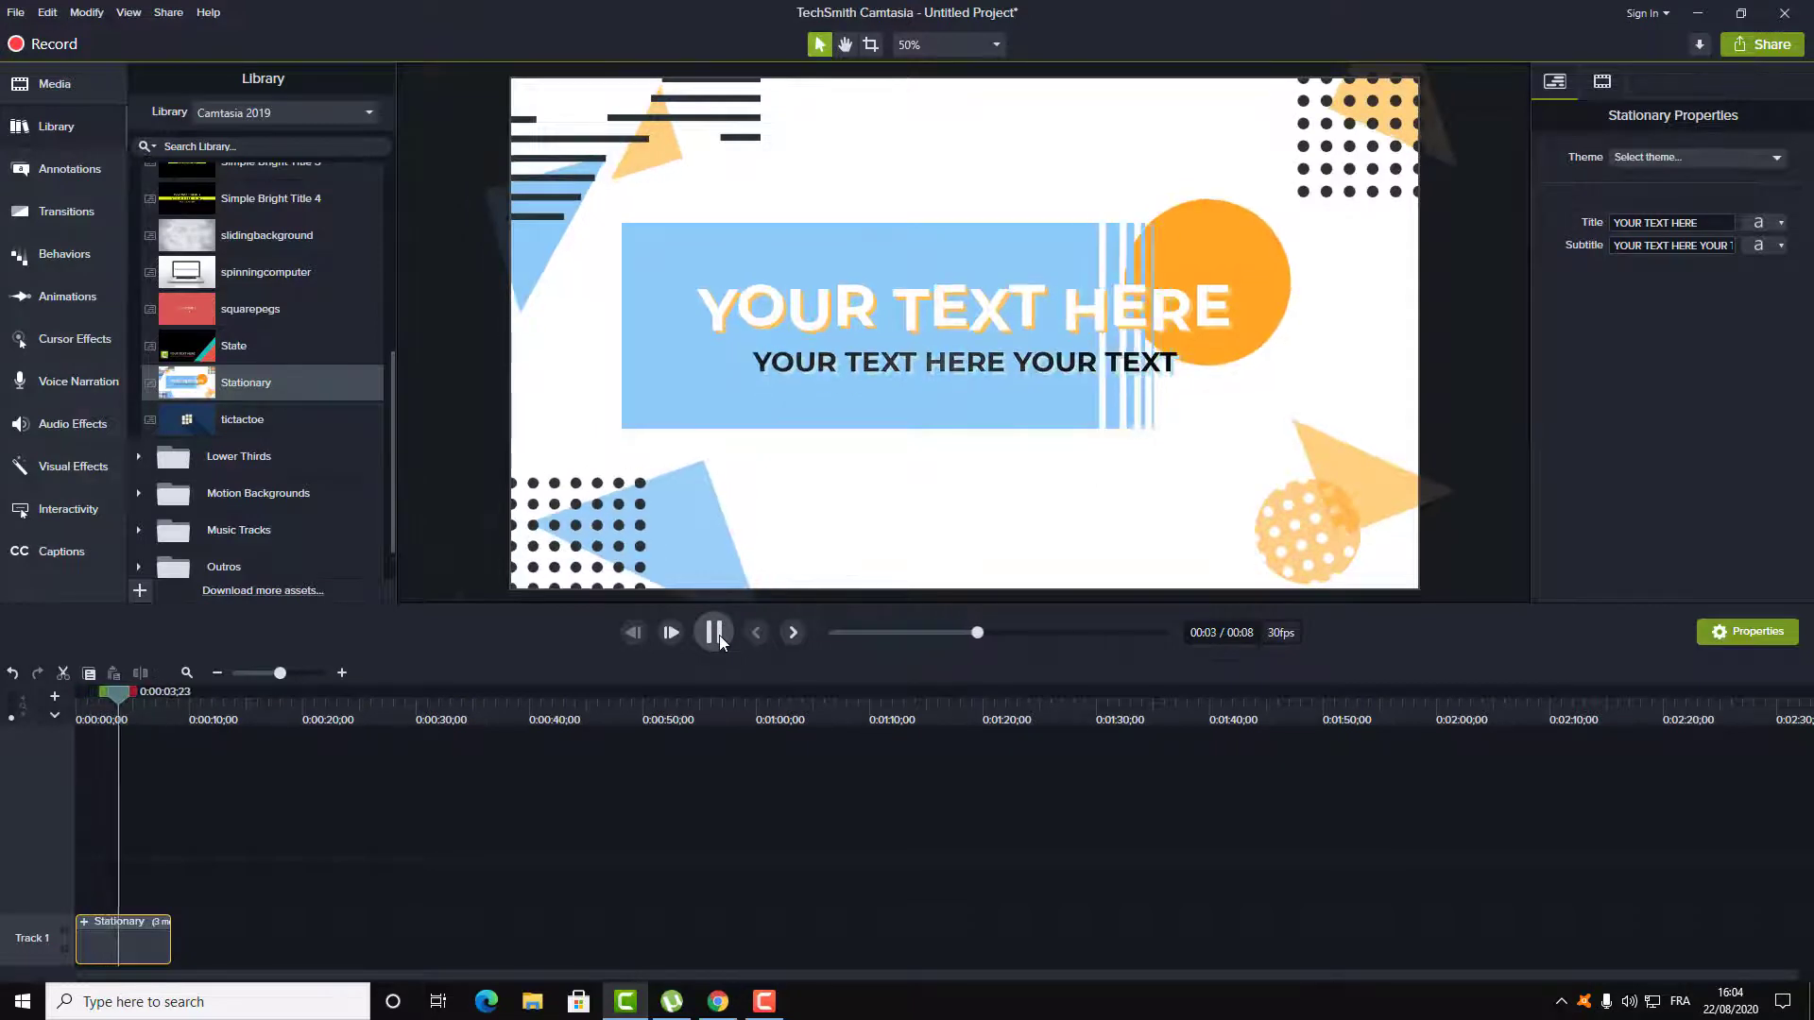
click(715, 634)
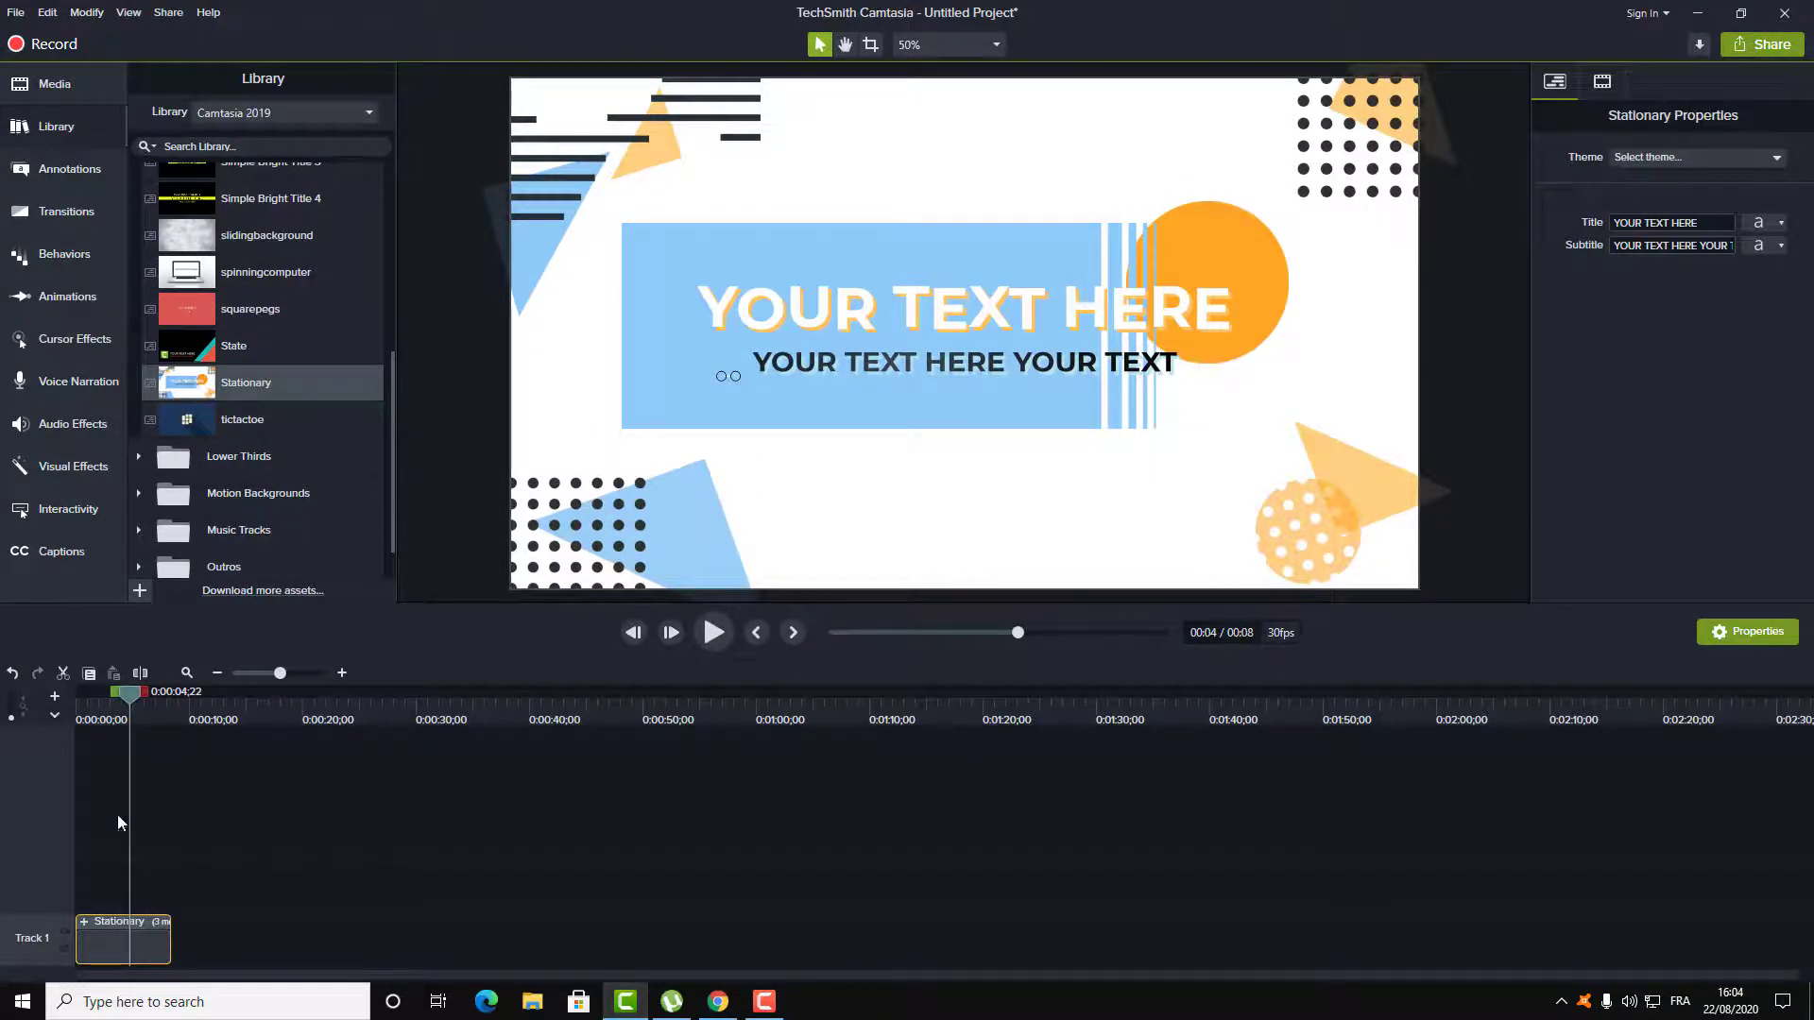
key(ctrl+Home)
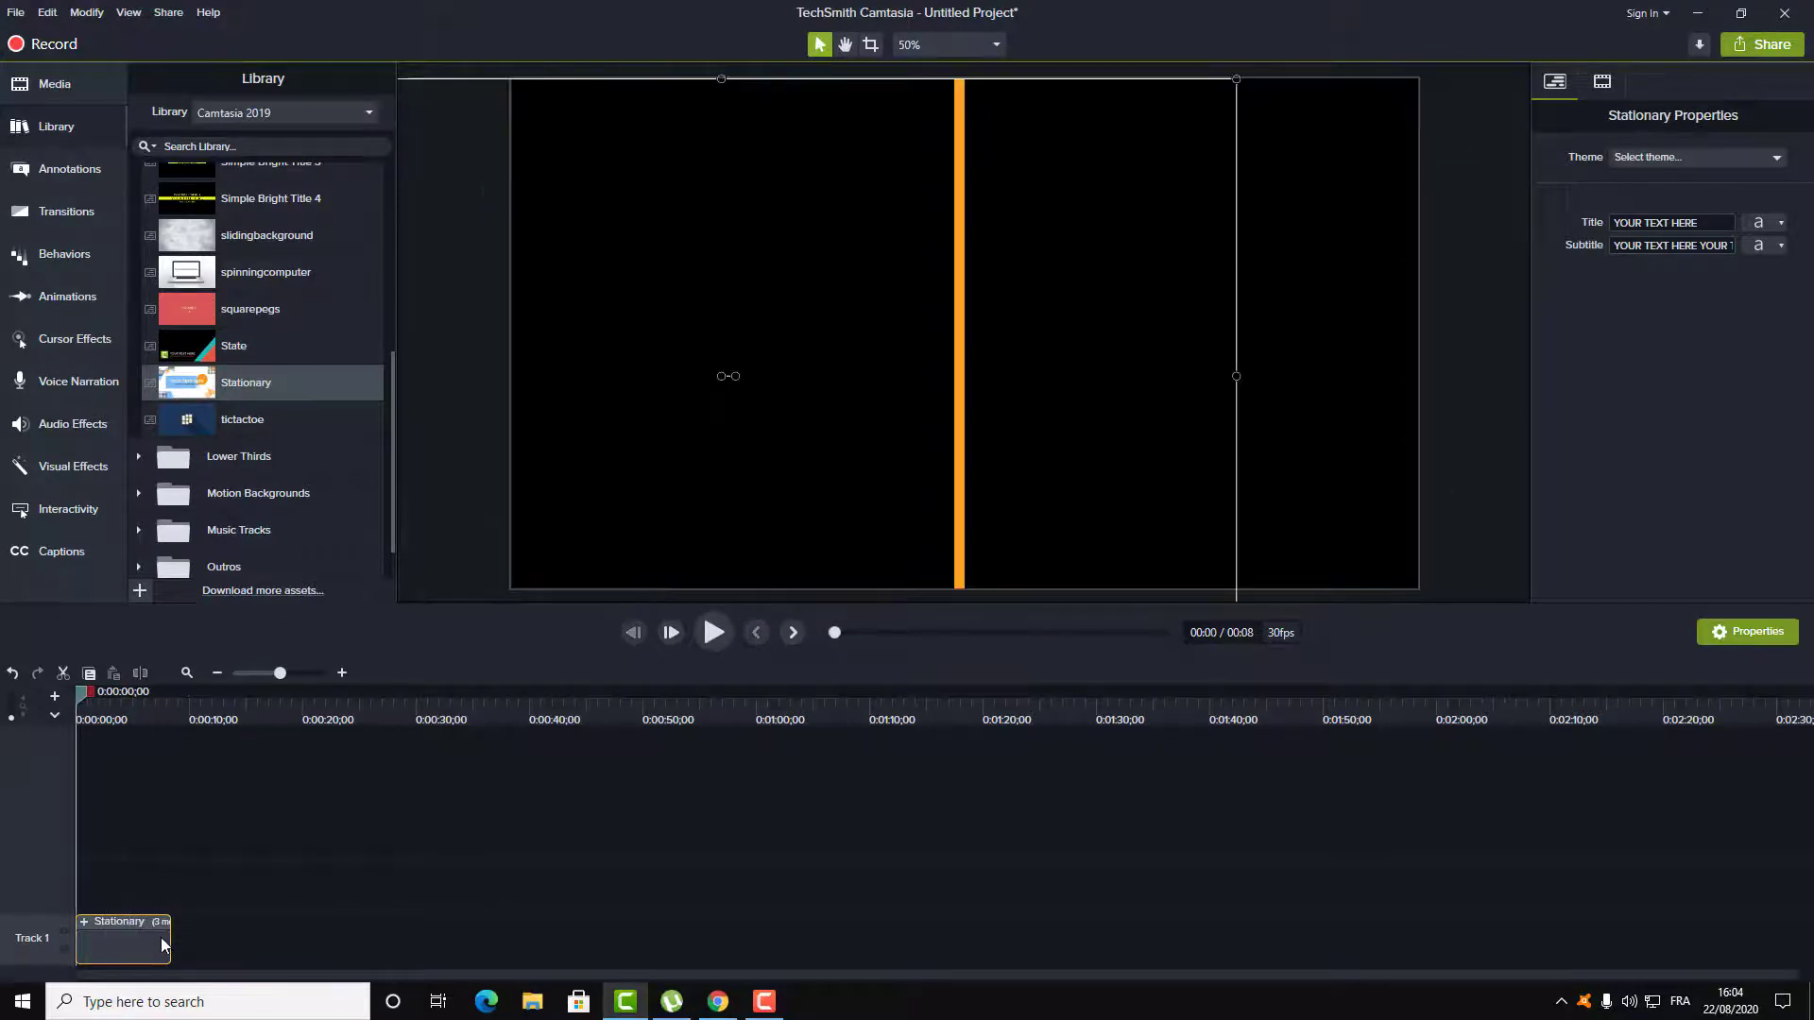
Show the intro at 0:00:04;18 and set its title to "FIX IT FREE".
click(127, 699)
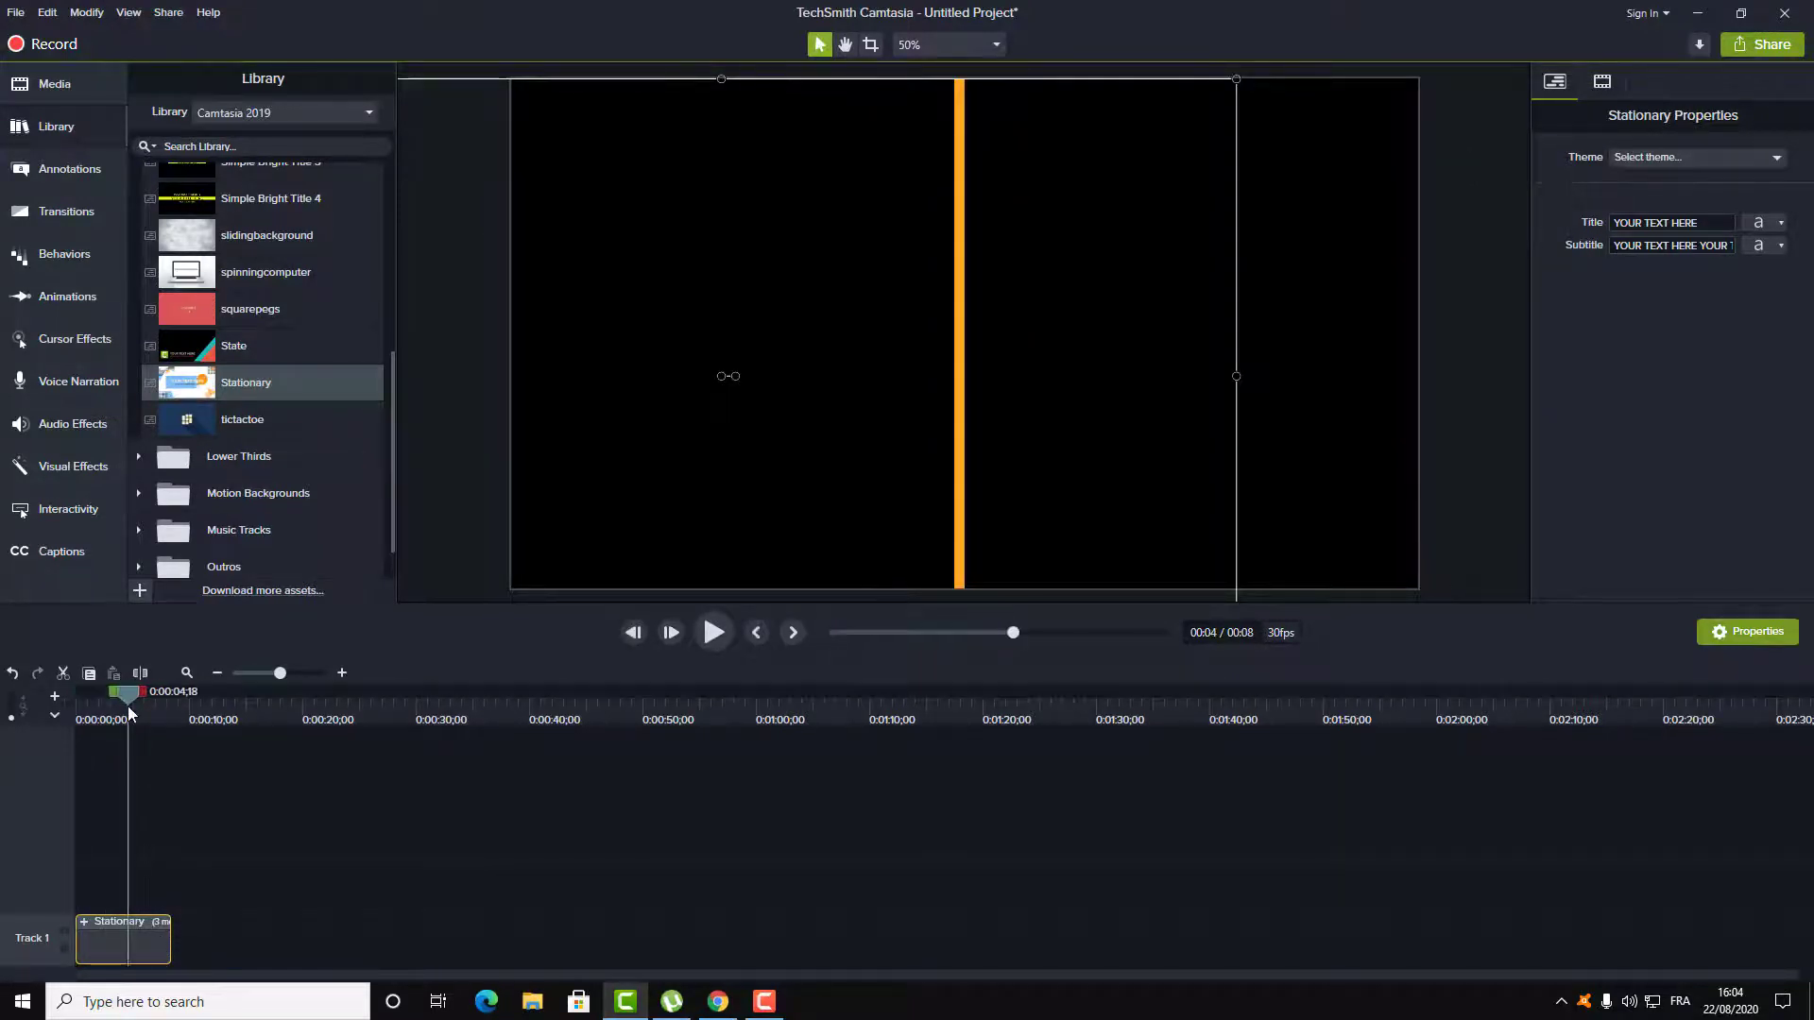
click(1613, 223)
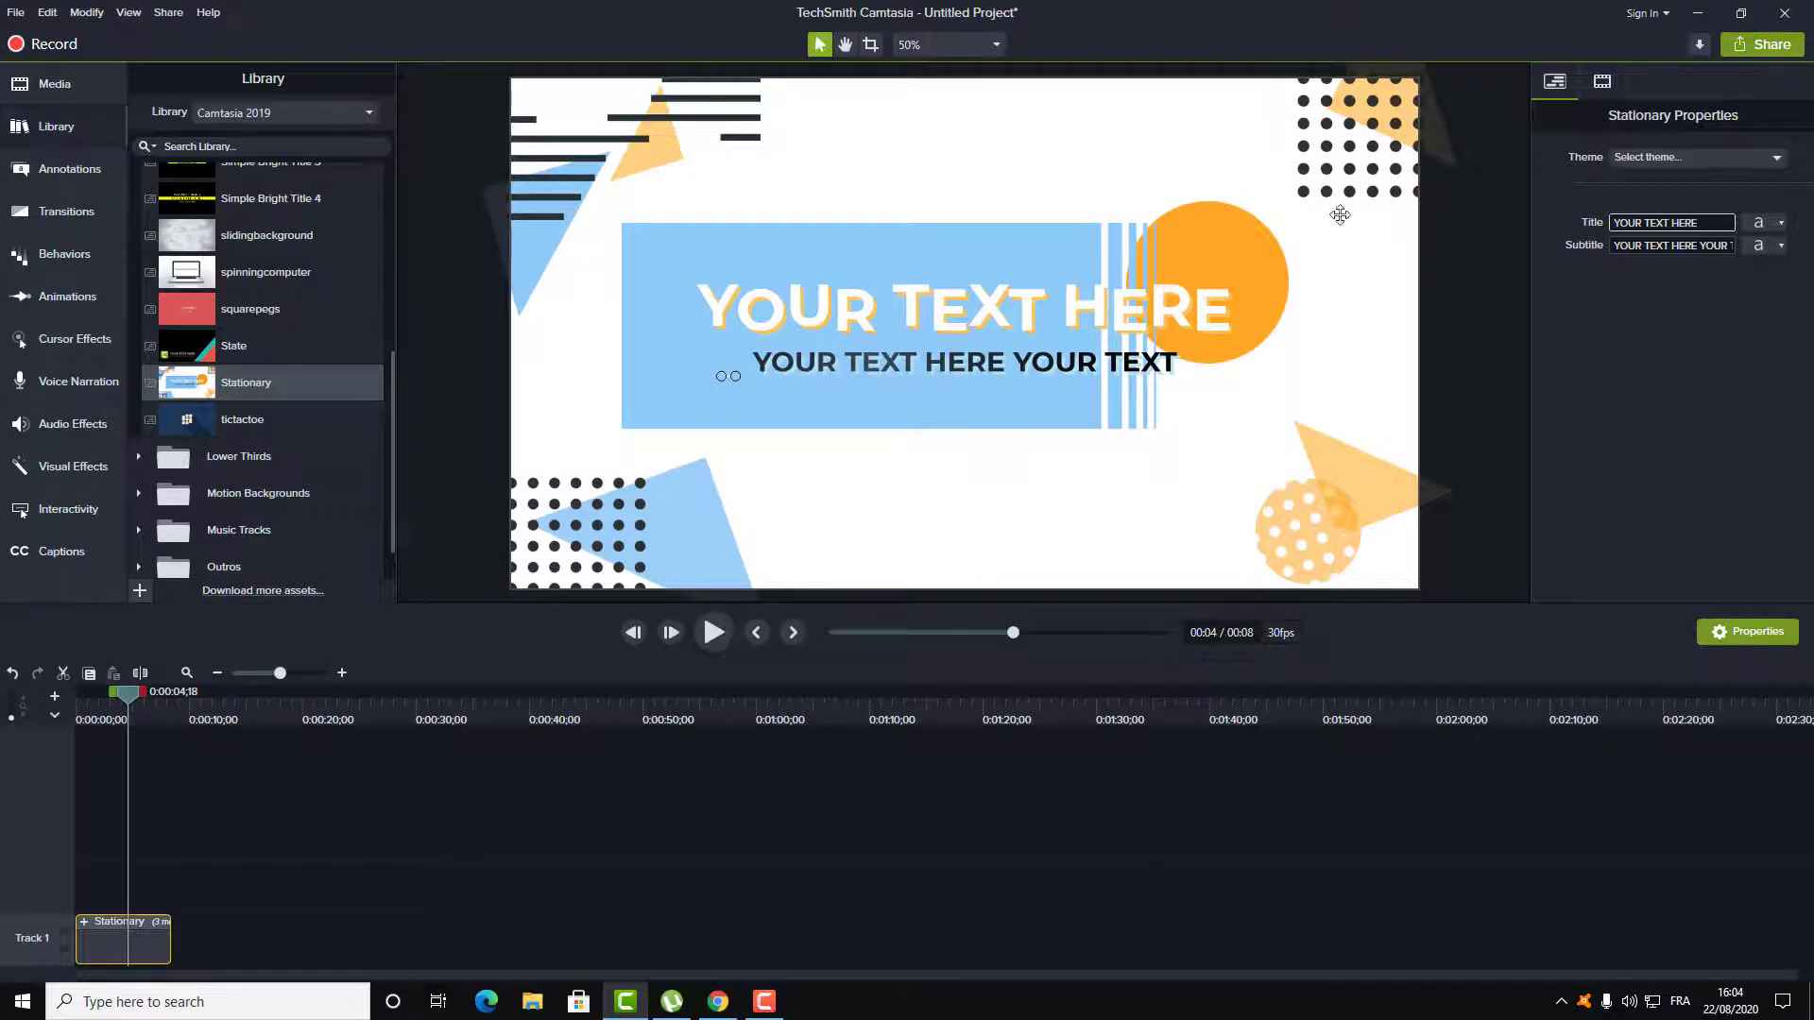
double_click(1660, 223)
click(1660, 224)
drag(1698, 223, 1544, 231)
text(g)
key(alt+shift)
key(alt+shift)
key(alt+shift)
key(BackSpace)
key(BackSpace)
text(FIX IT FREE)
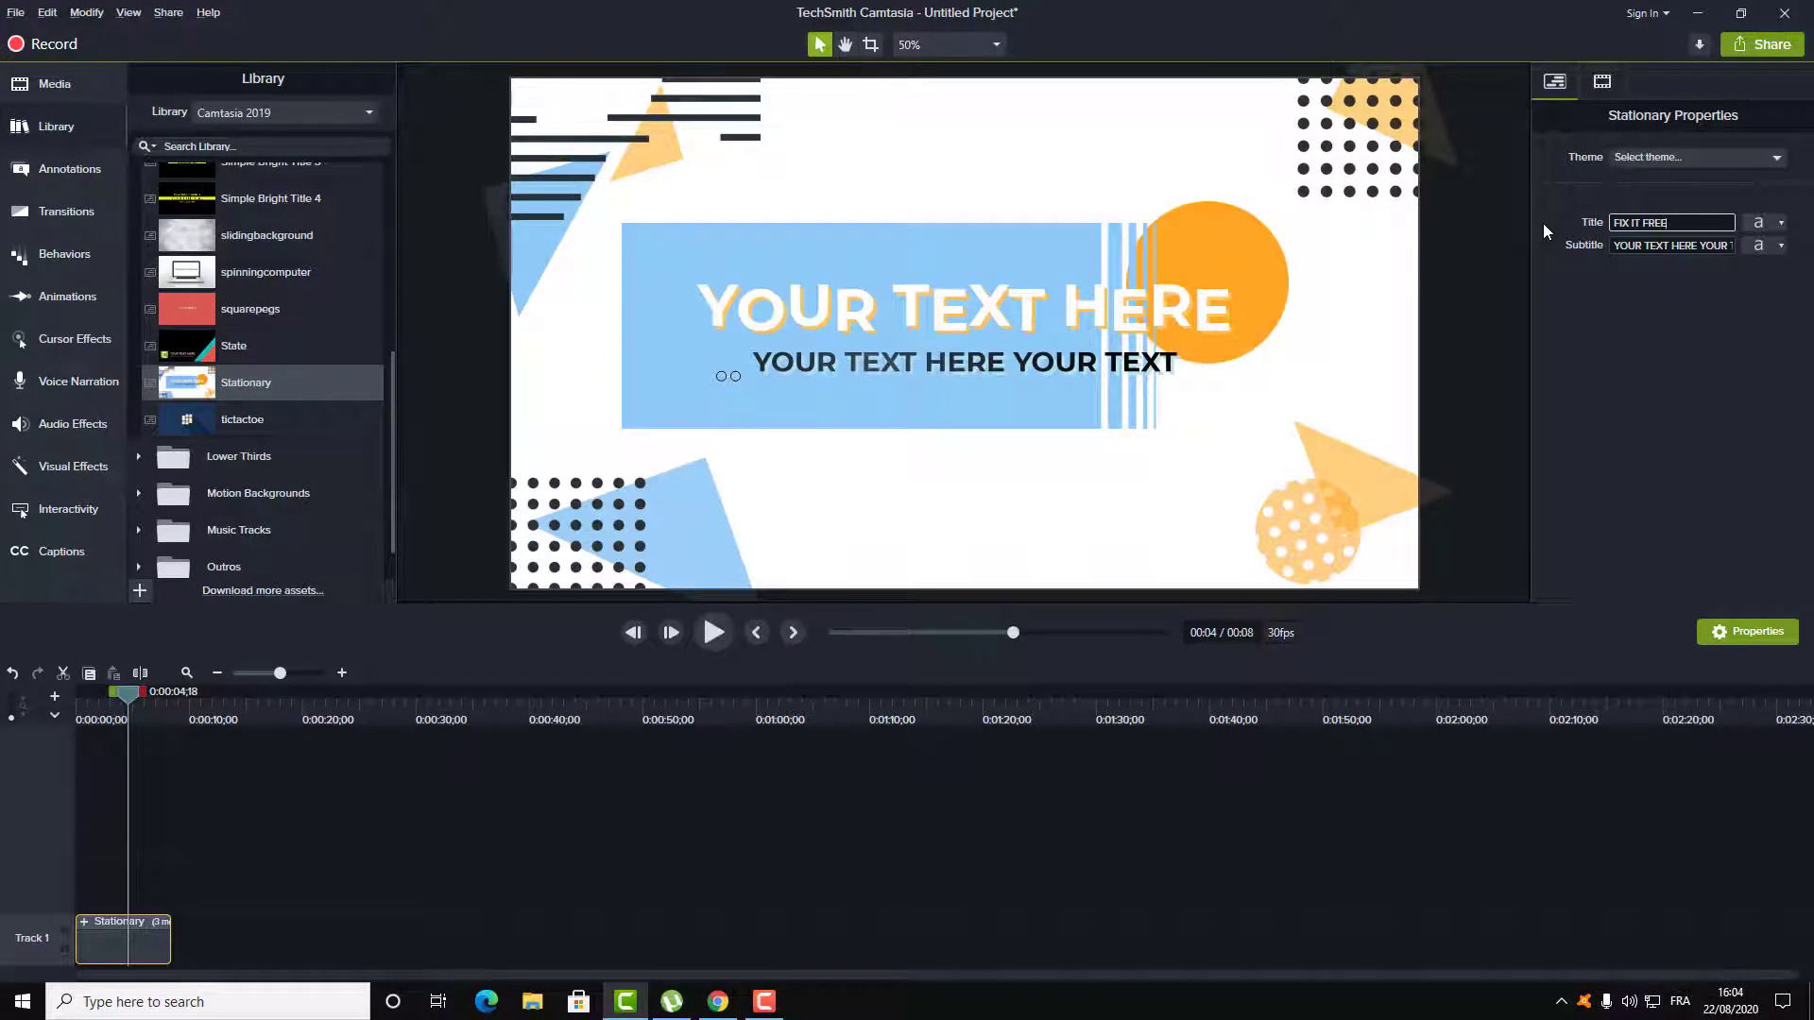
Set the intro's subtitle to "WELCOM".
click(1634, 249)
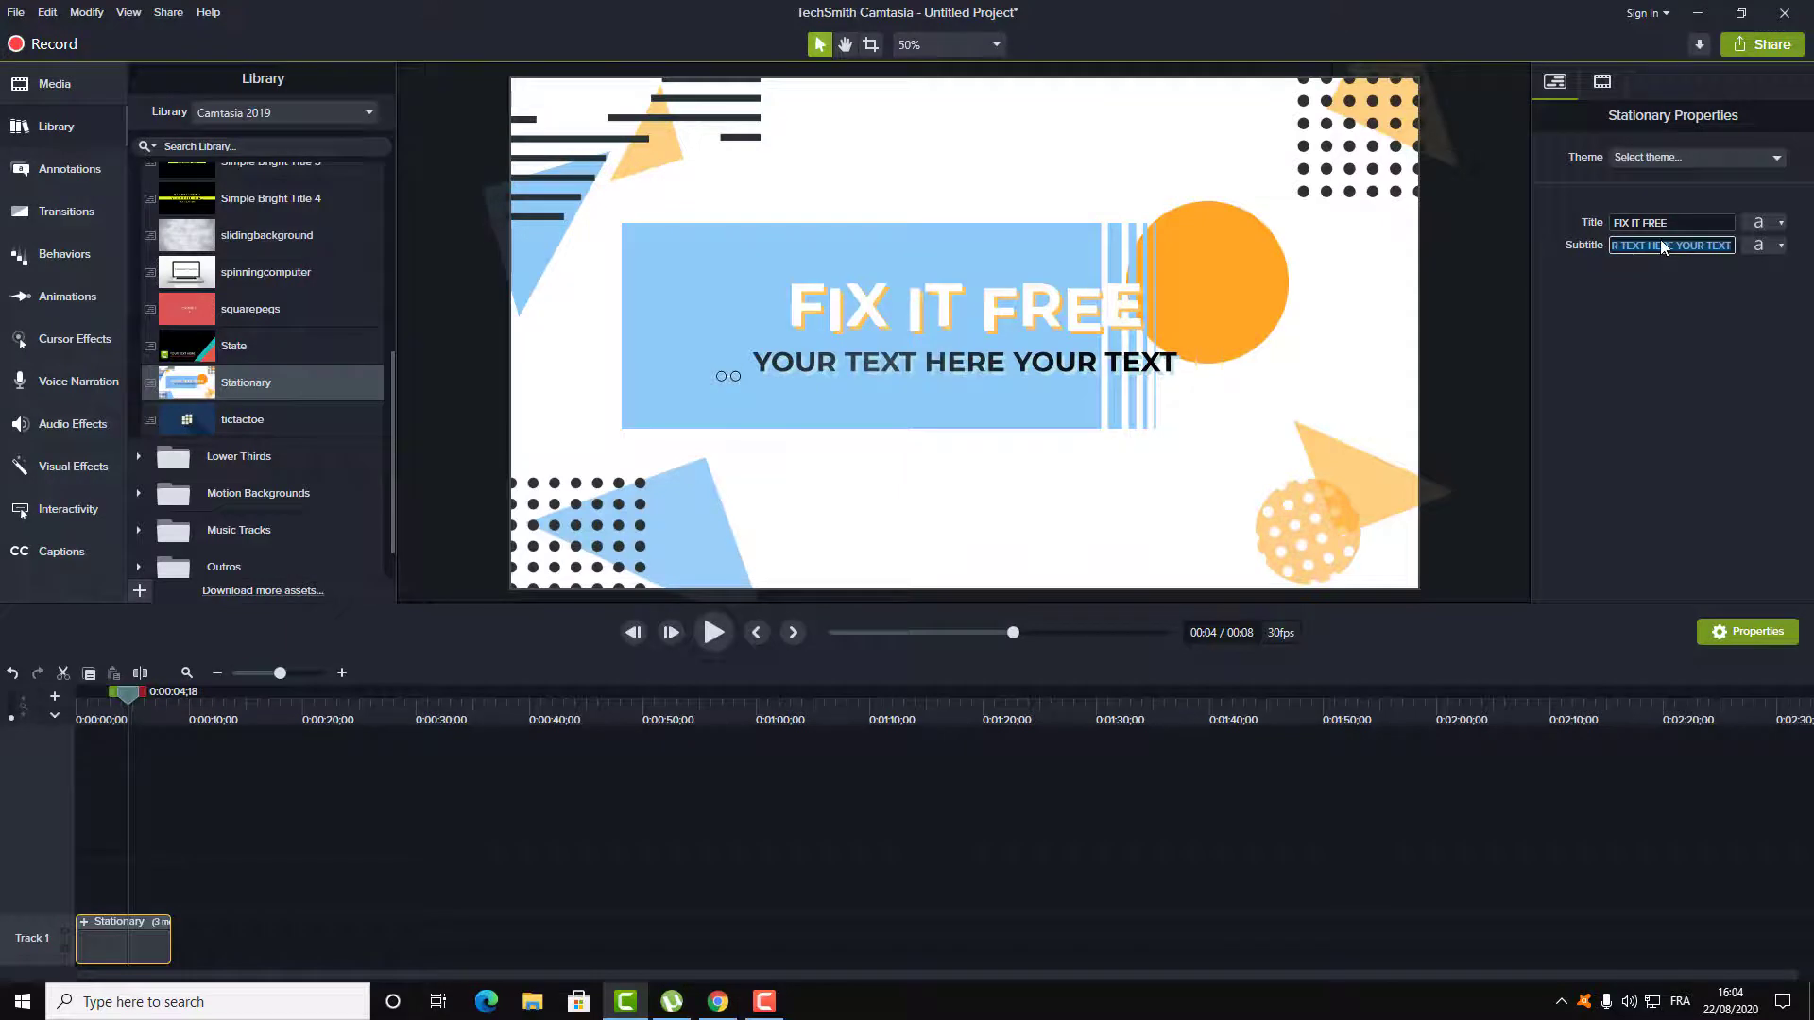
text(WELCOM)
click(1628, 360)
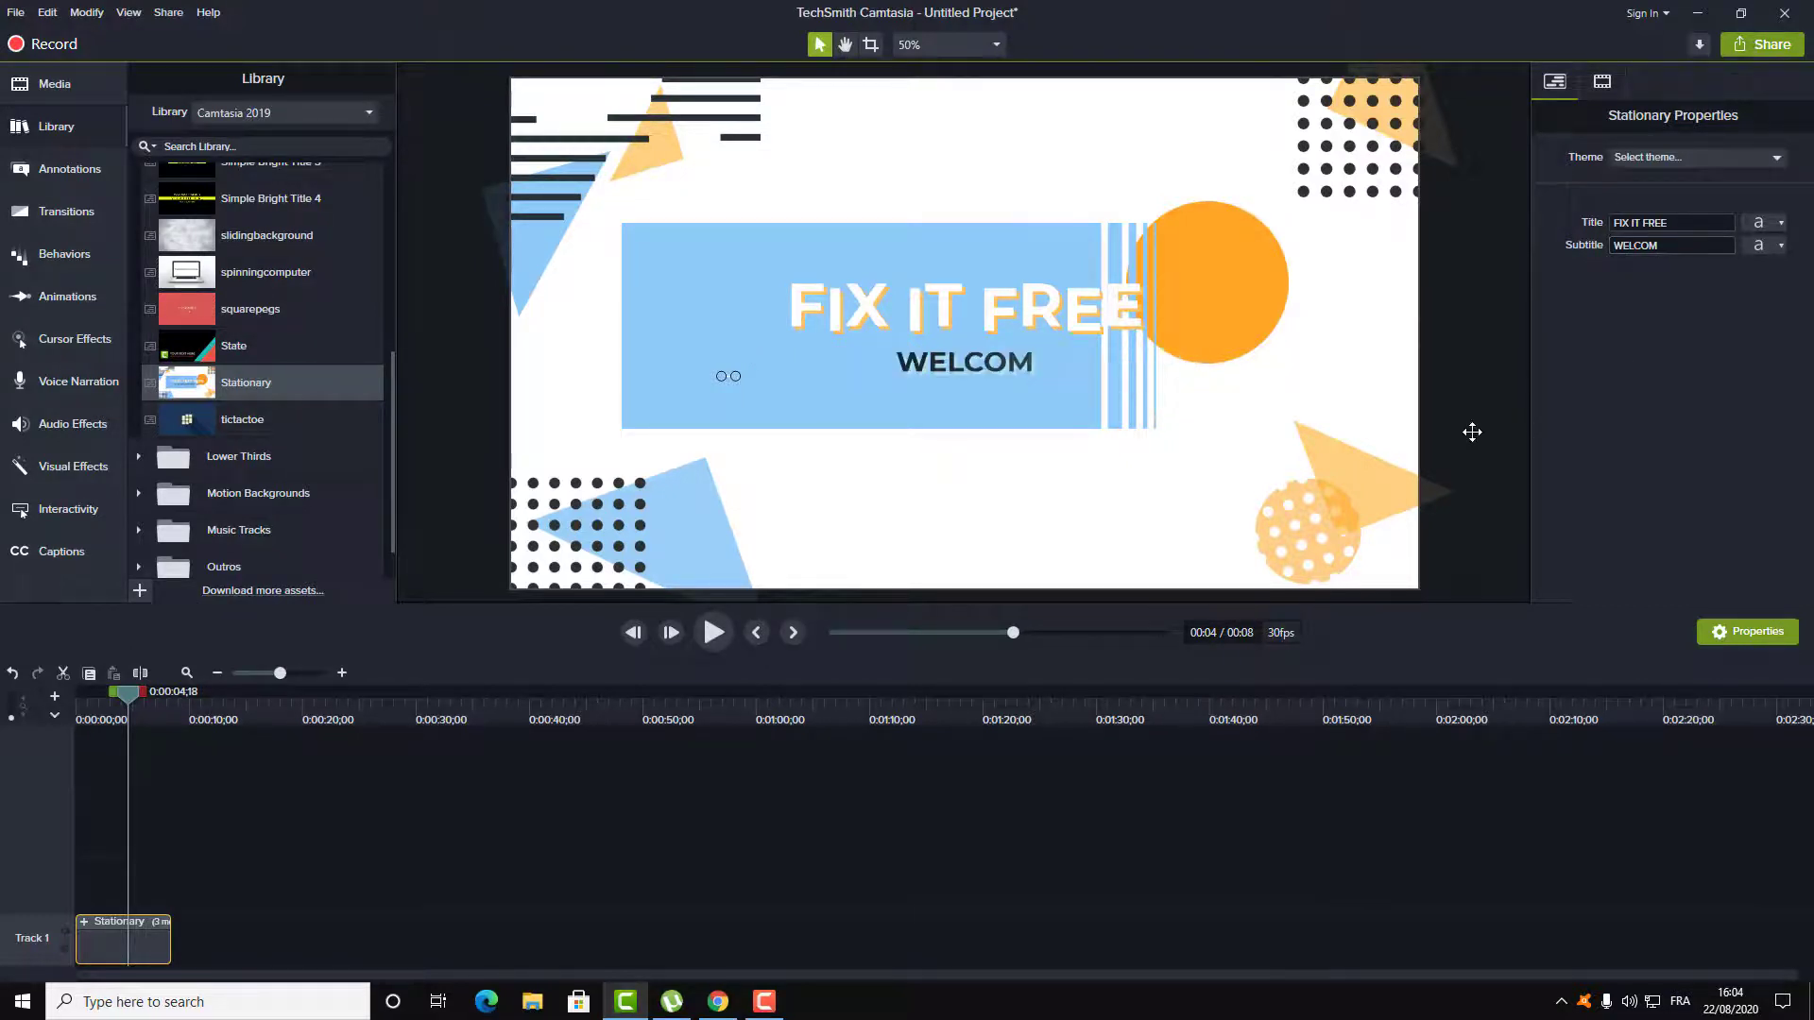
click(1684, 245)
key(BackSpace)
text(NE)
key(ctrl+a)
text(WWW.FIXITFREE.COM)
click(1648, 369)
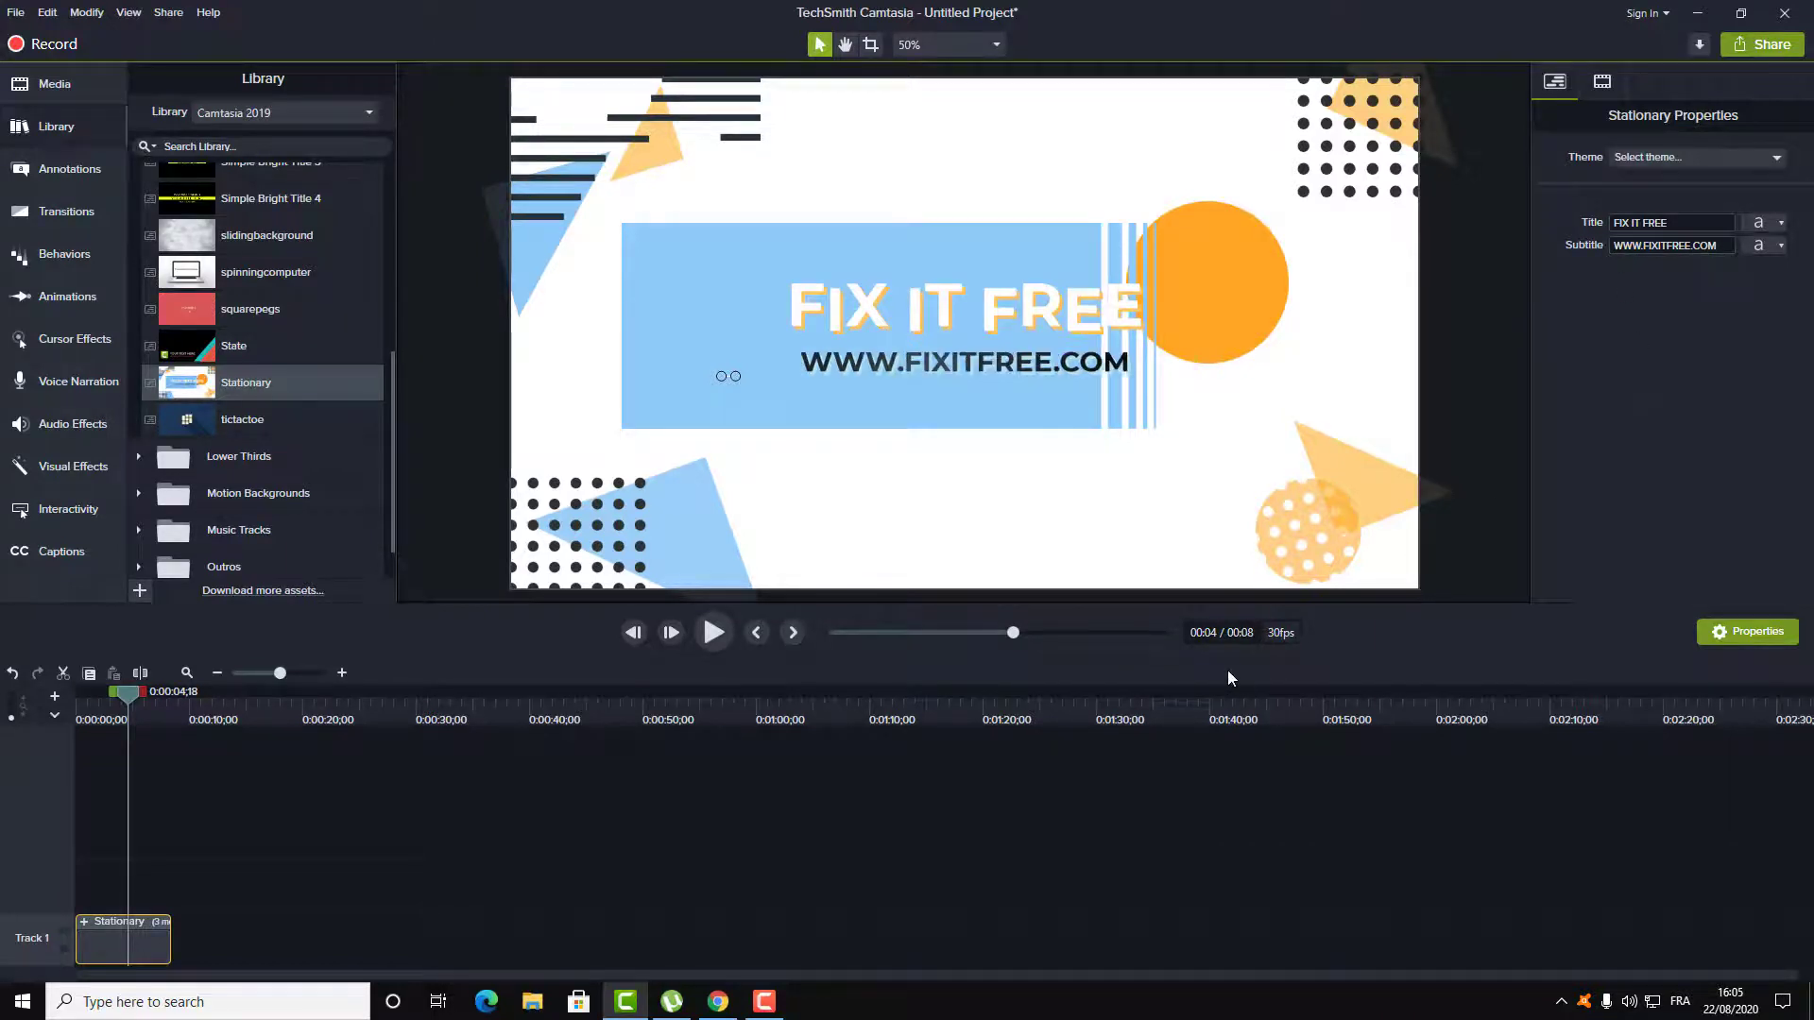
Play the edited intro from the beginning to check the new title and subtitle.
drag(129, 701, 43, 710)
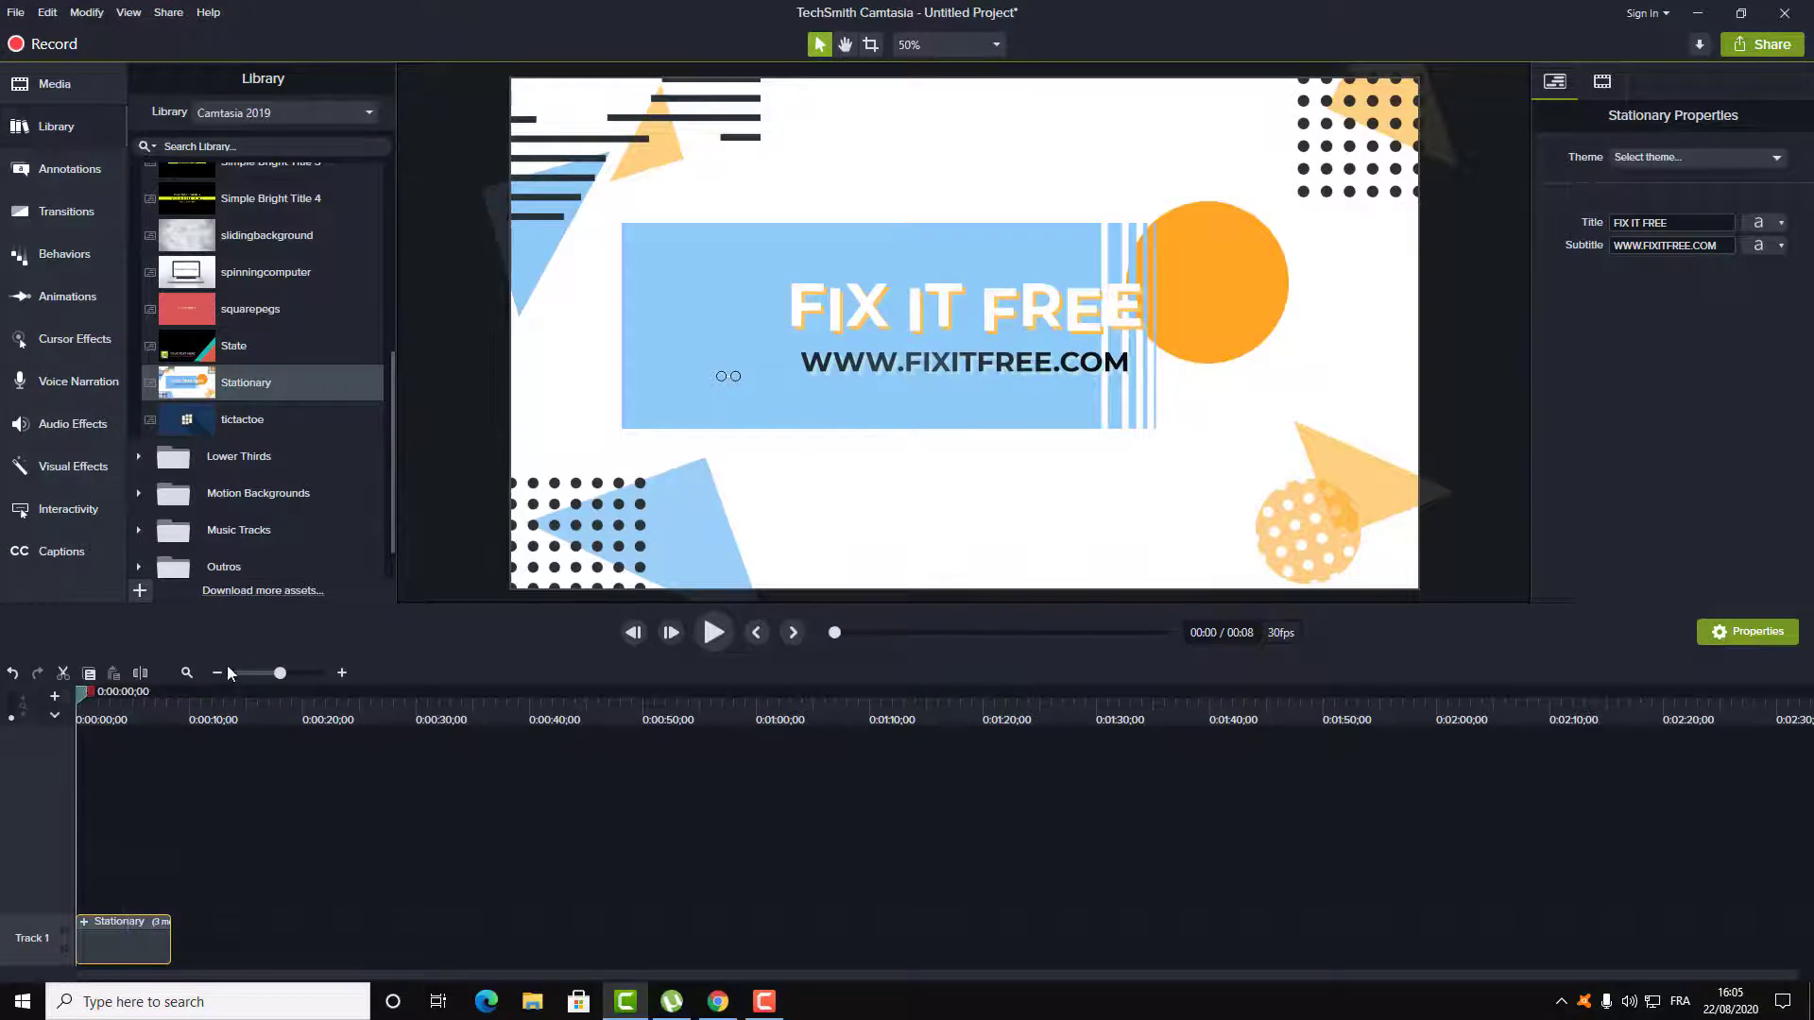
click(724, 632)
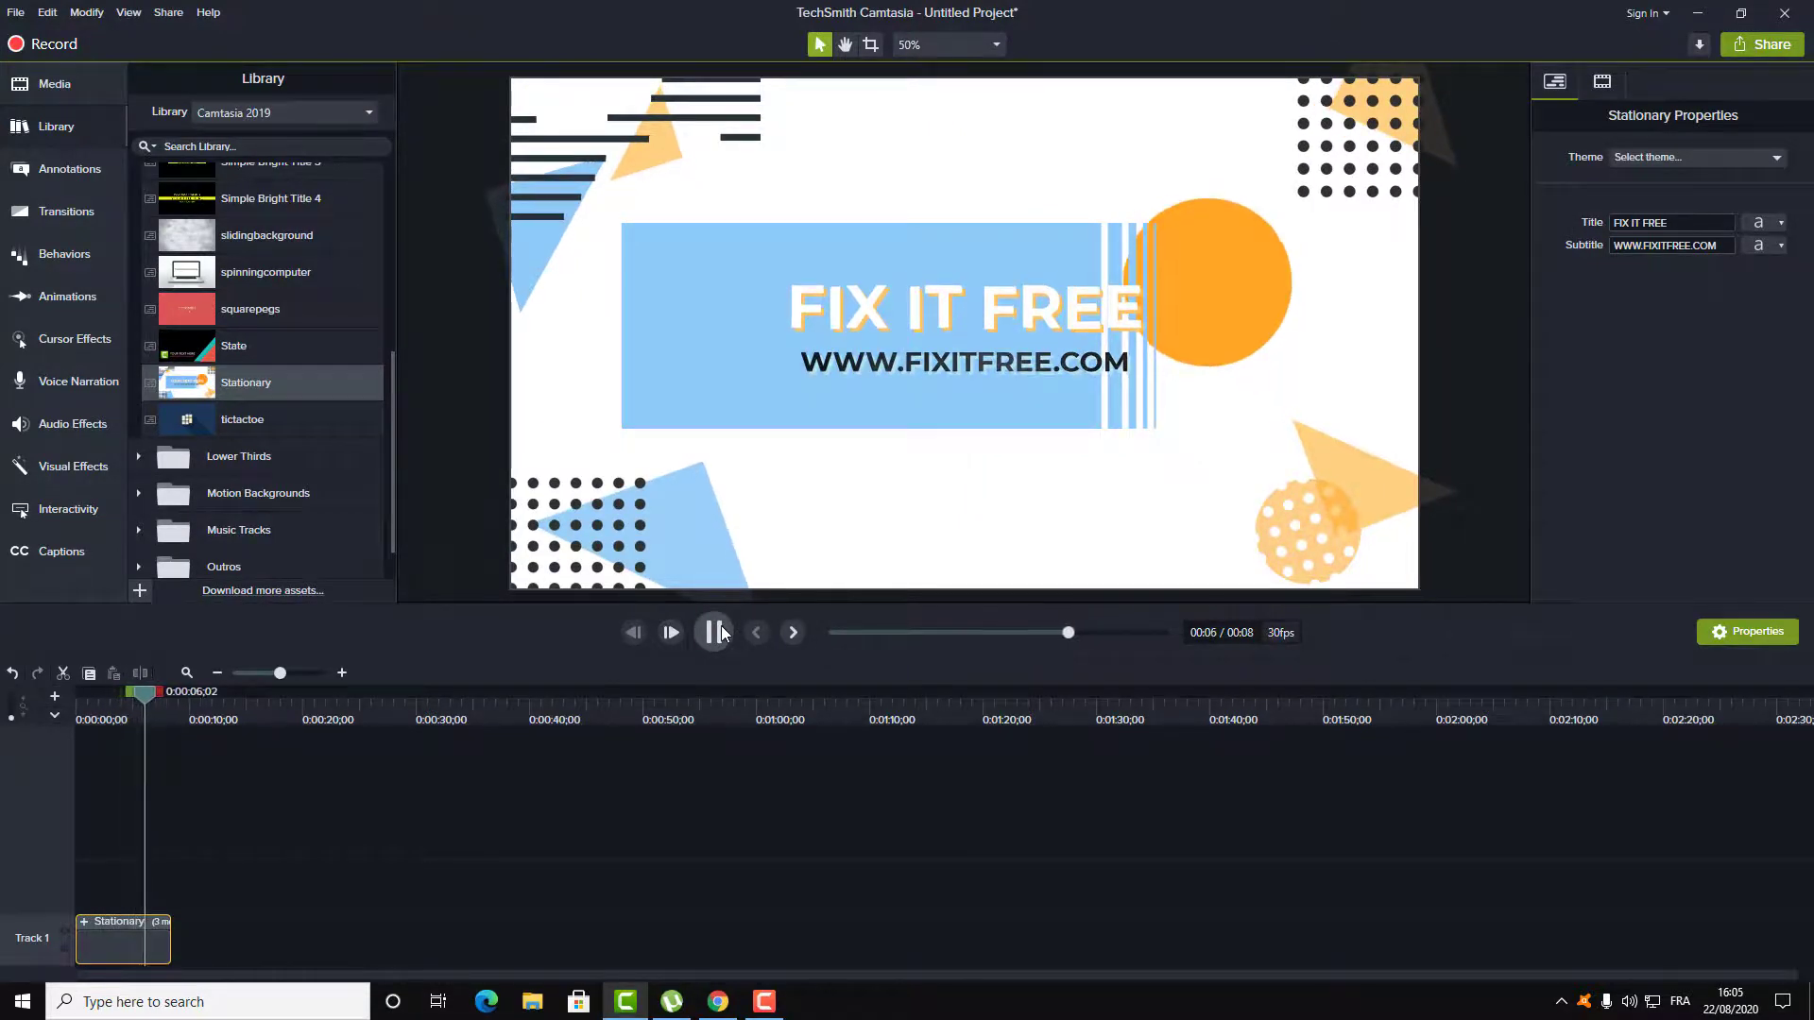
click(719, 633)
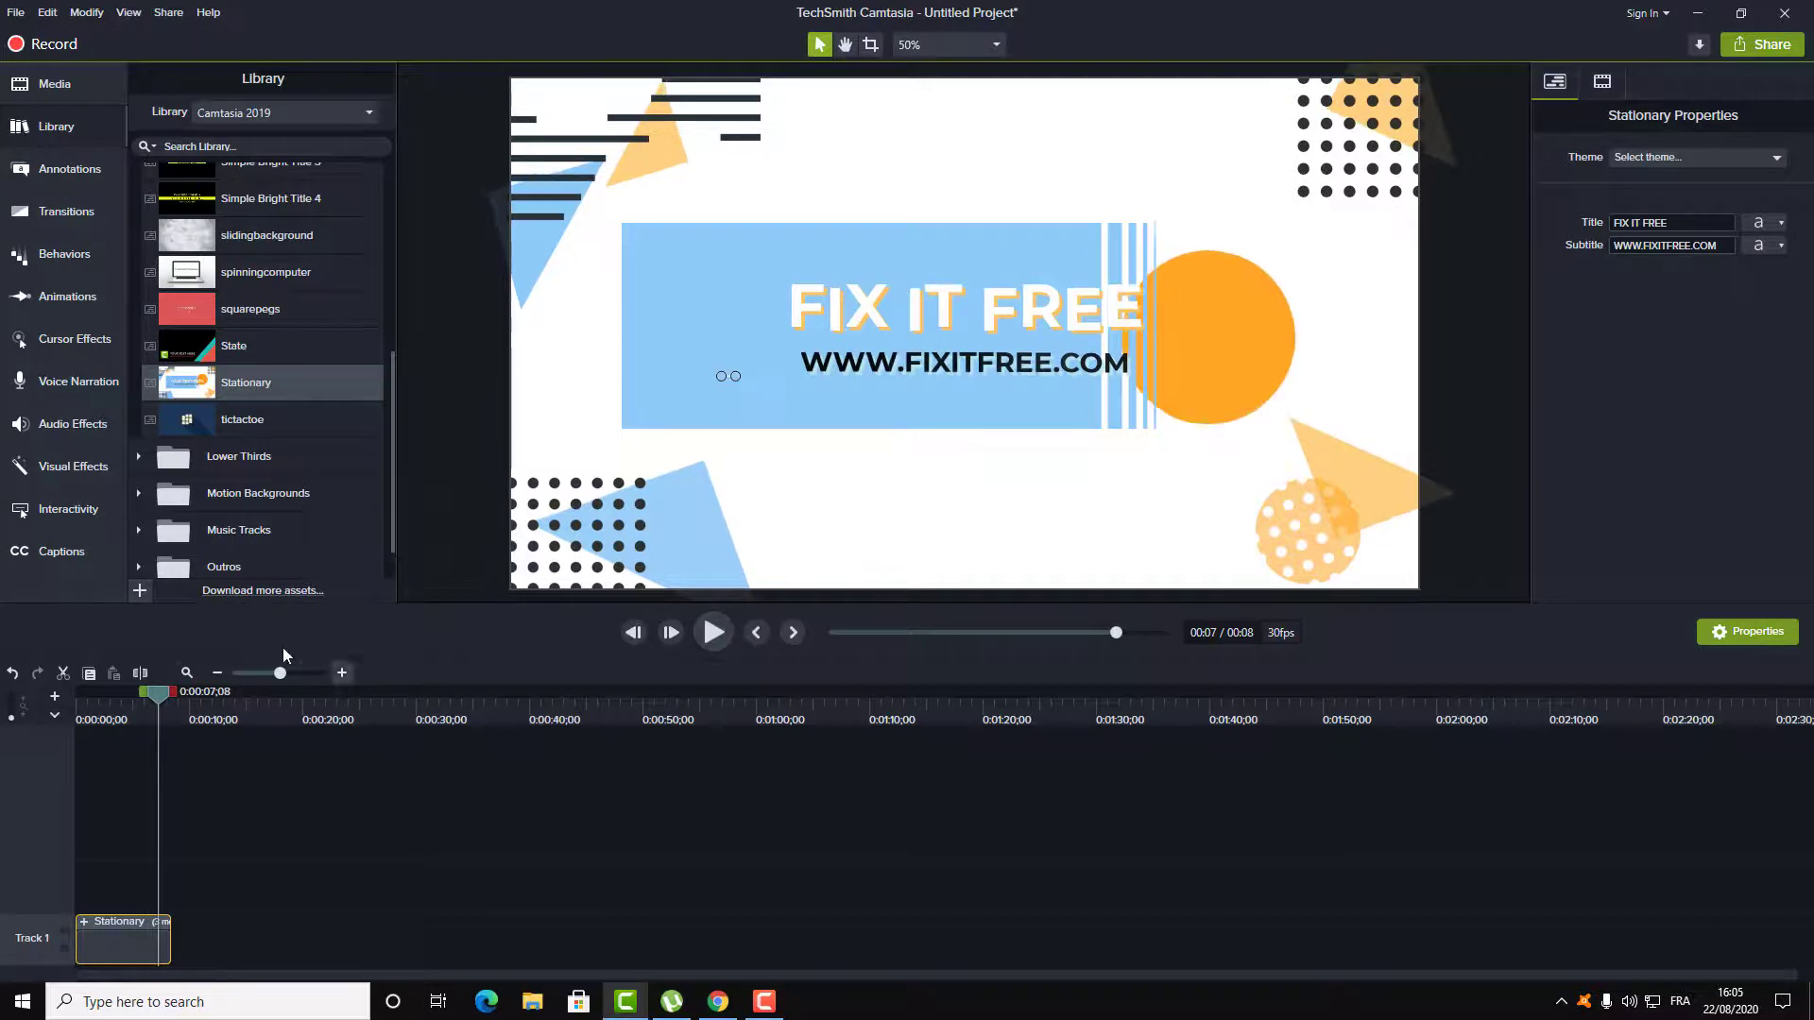
Preview the middle of the Stationary clip and split the clip at 0:00:03;15.
drag(160, 699, 135, 699)
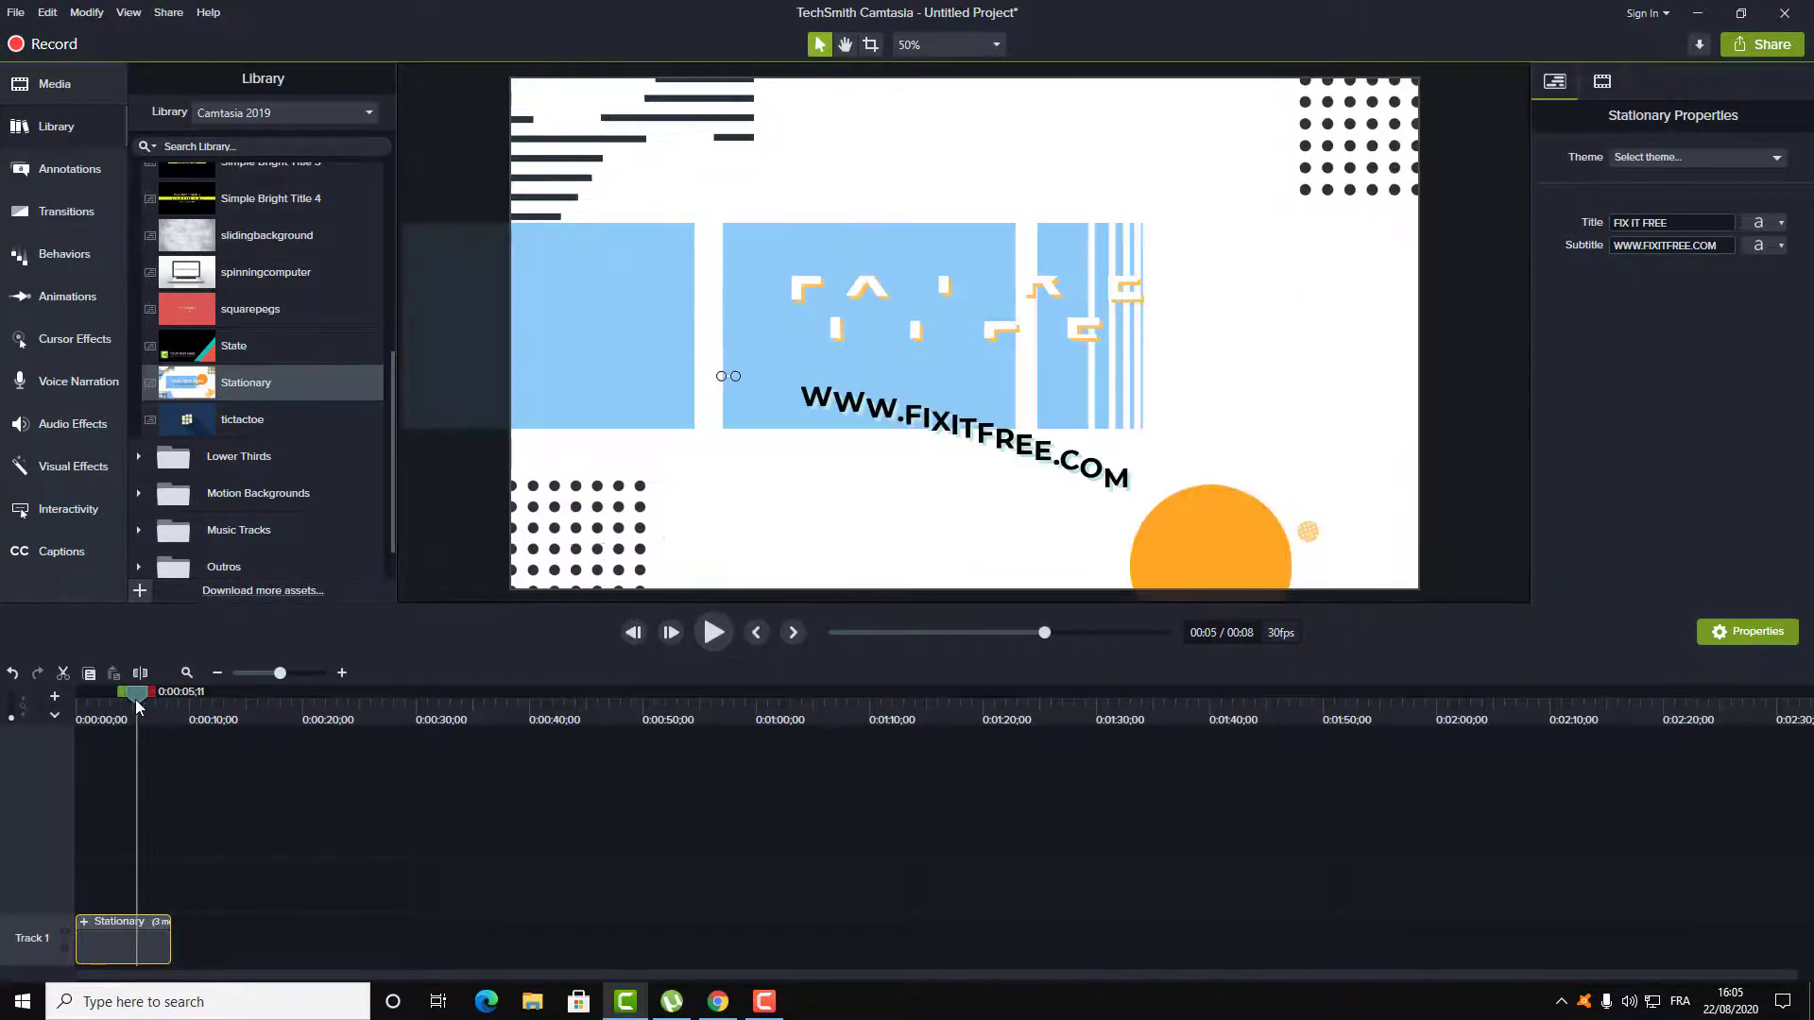
click(313, 673)
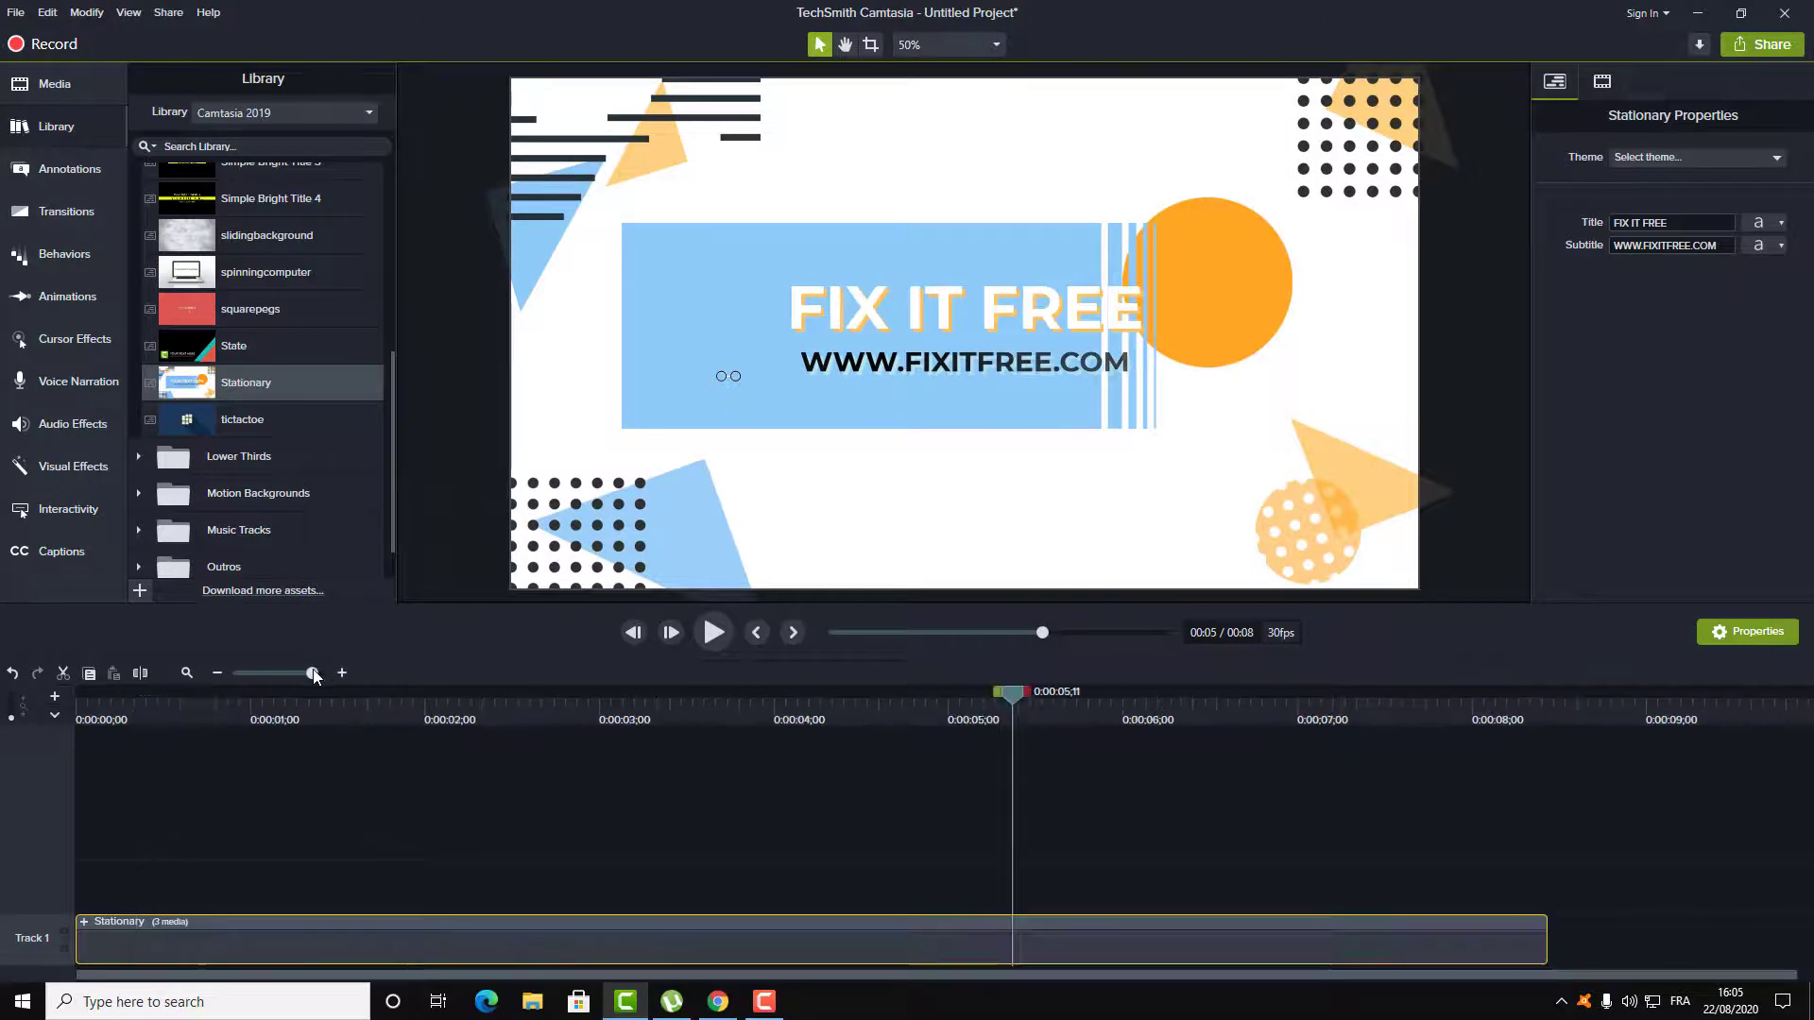
drag(592, 703, 570, 704)
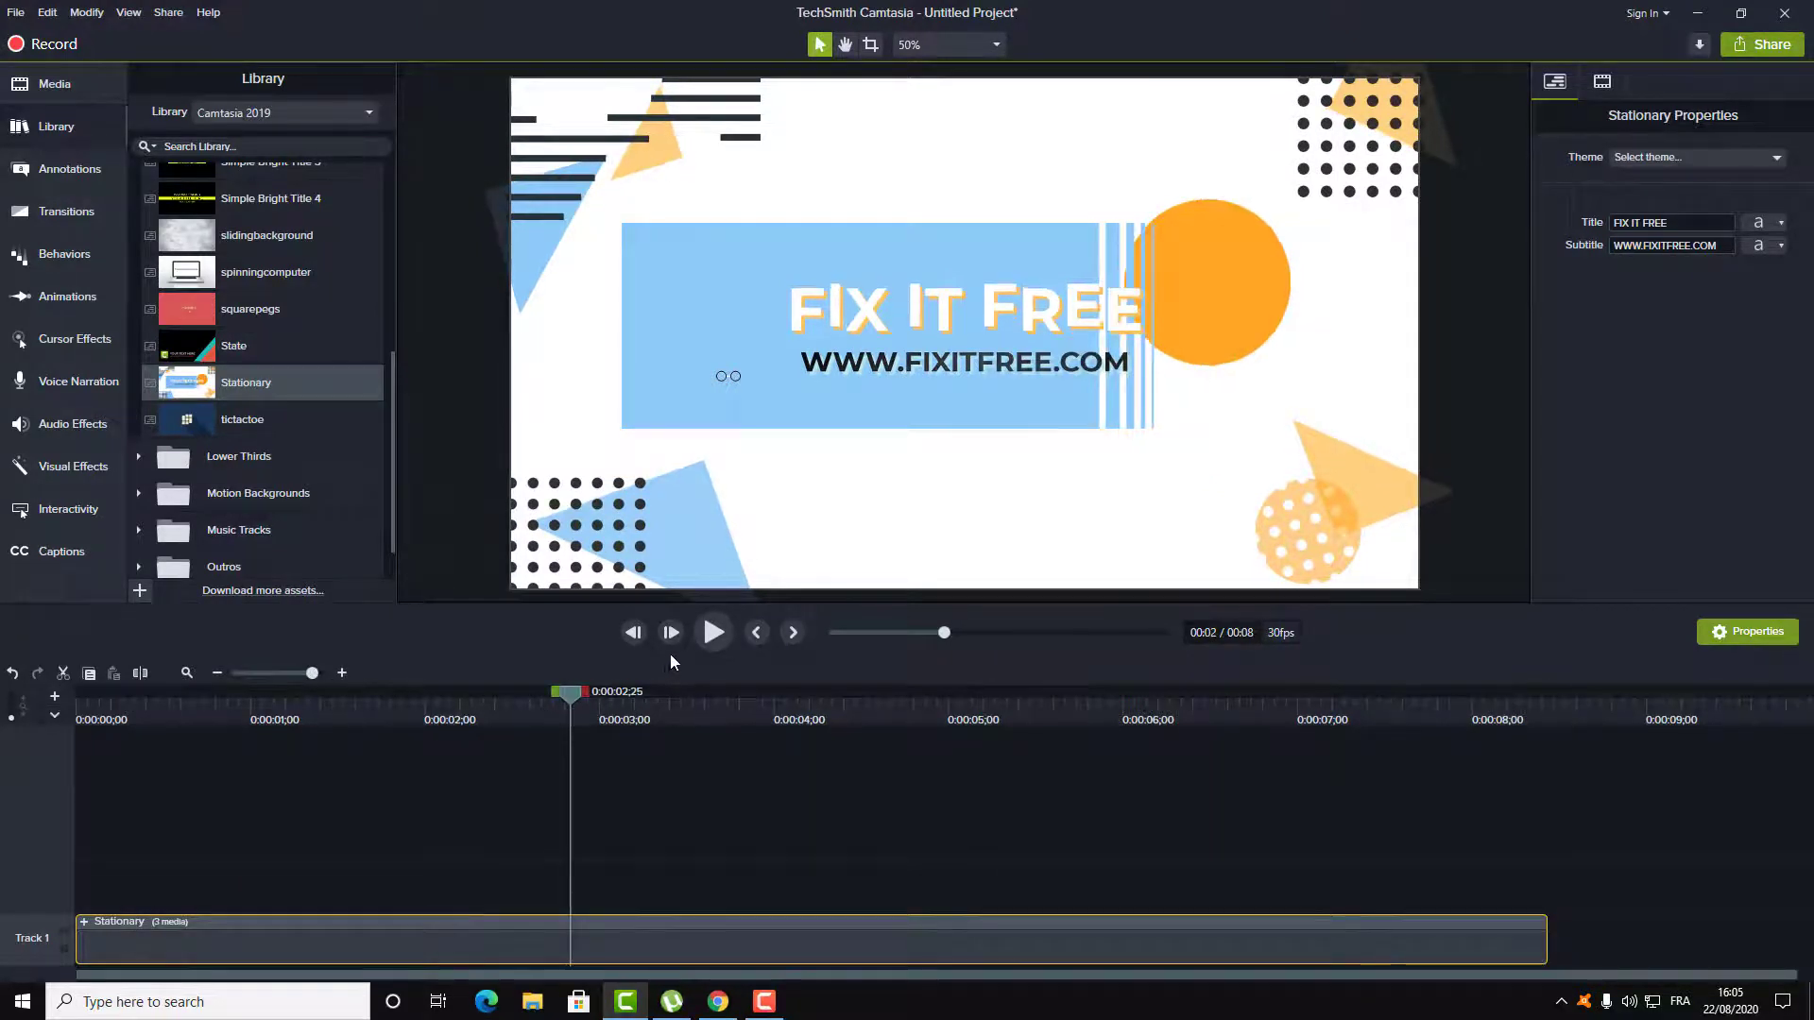
click(715, 632)
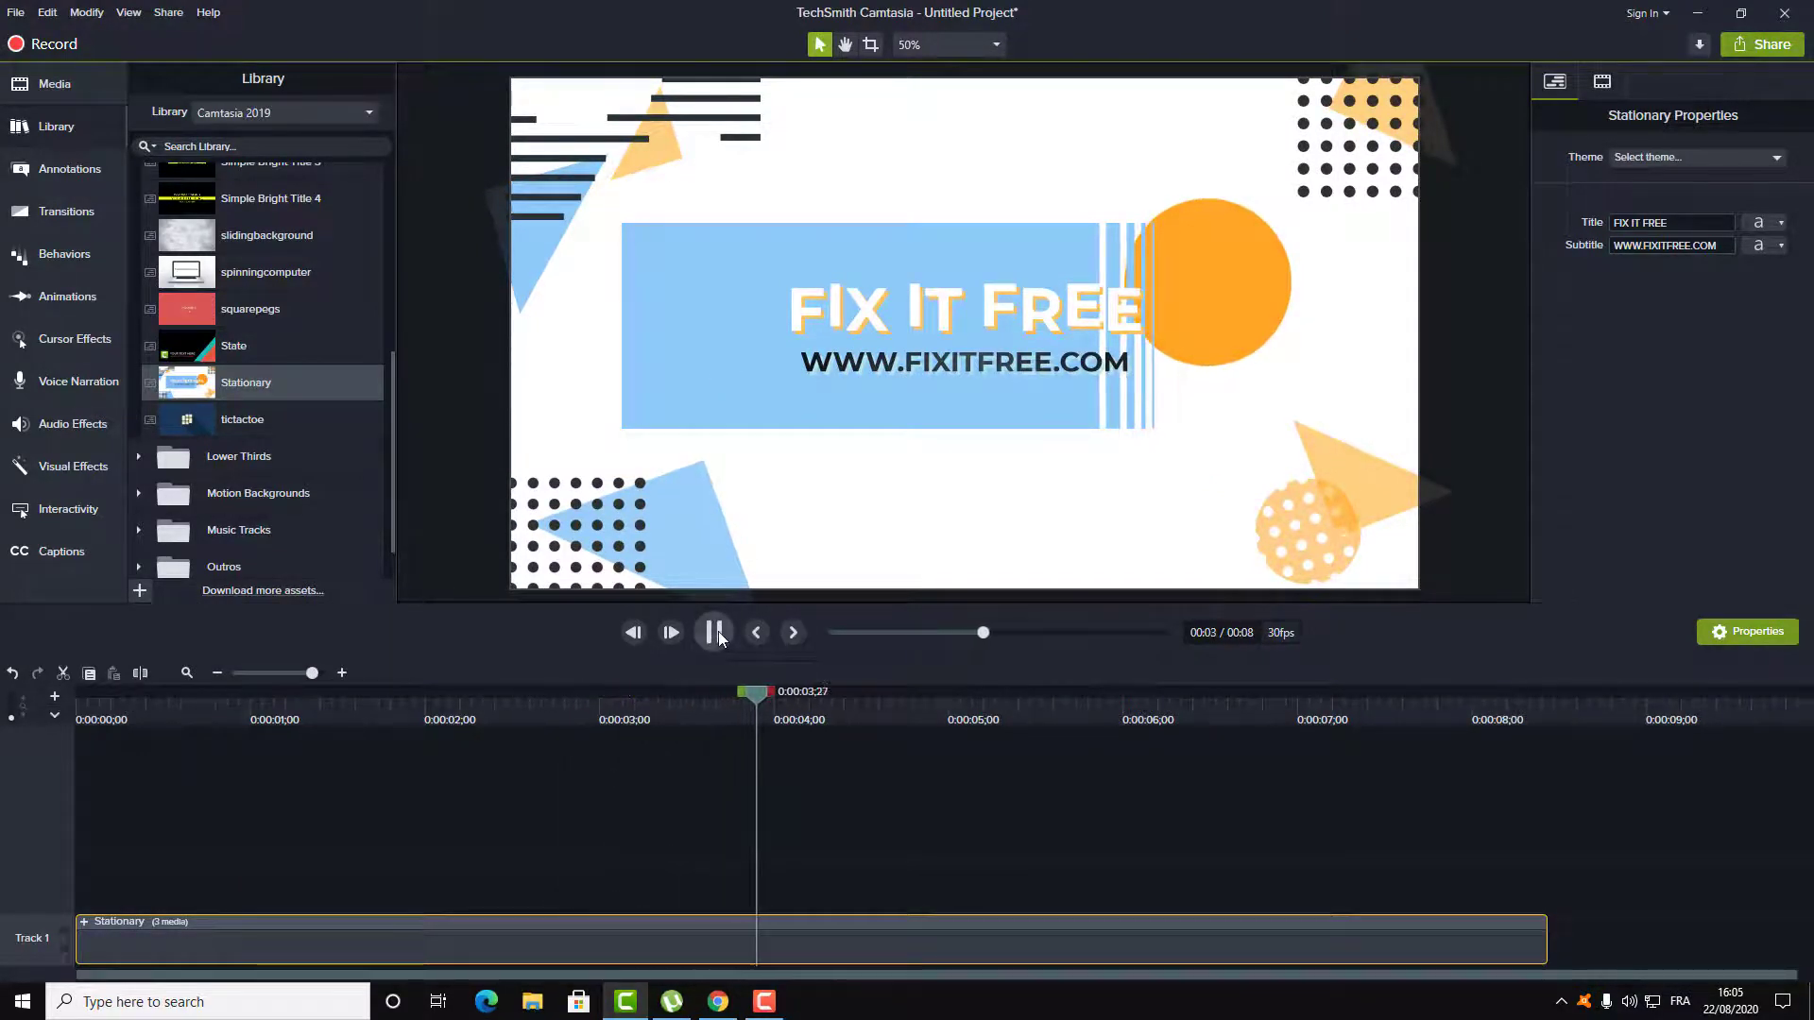
click(715, 632)
click(252, 699)
click(711, 629)
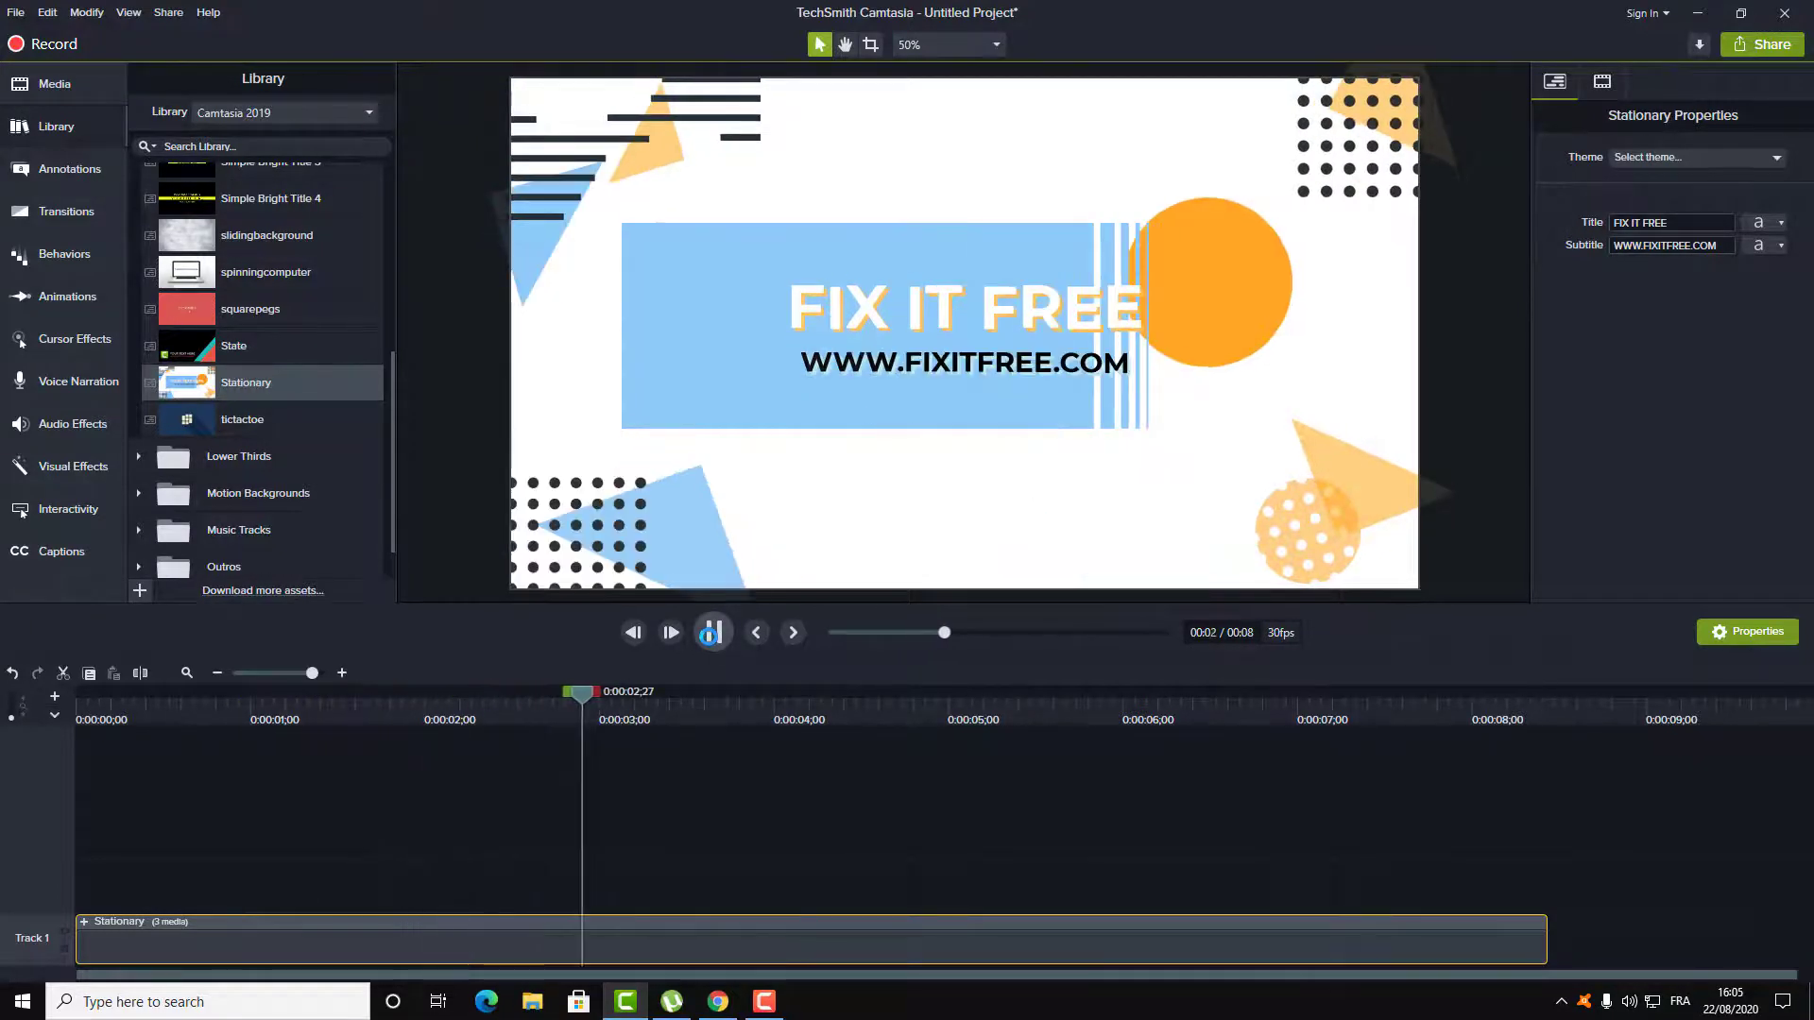
click(708, 635)
drag(692, 699, 686, 700)
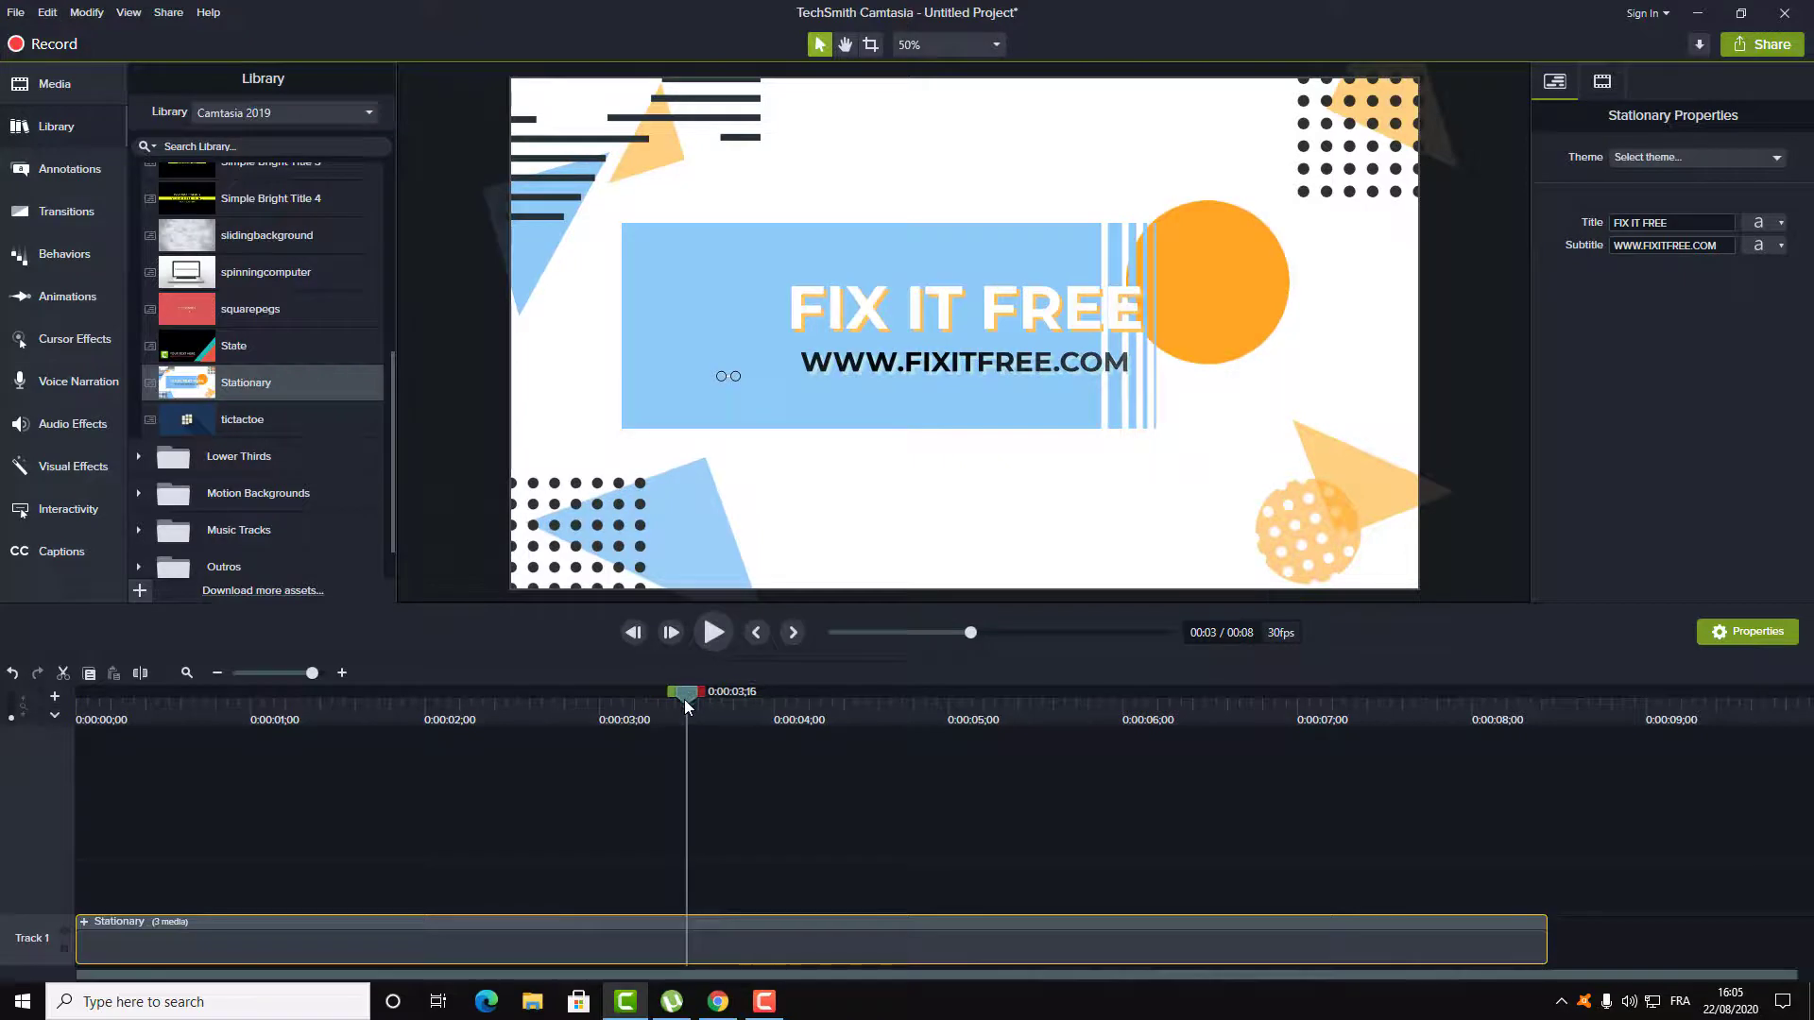
click(140, 673)
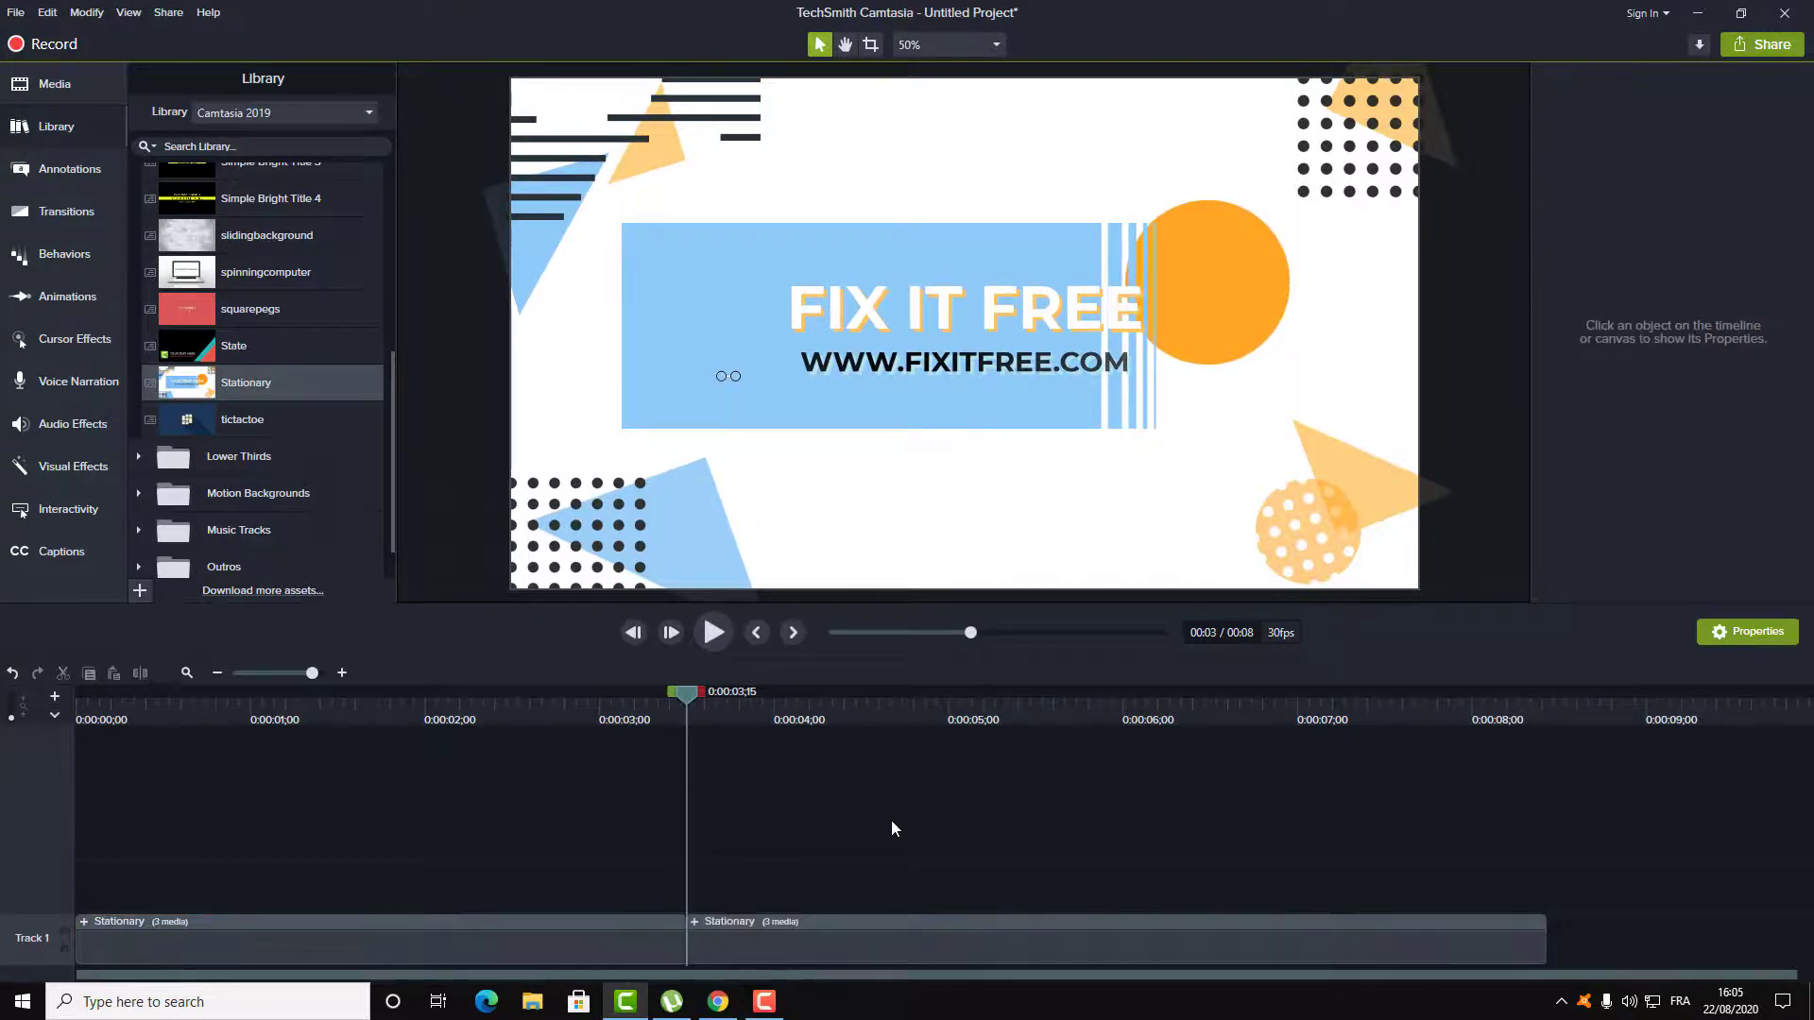
Try deleting the clip segment after the split and undo that deletion.
click(797, 946)
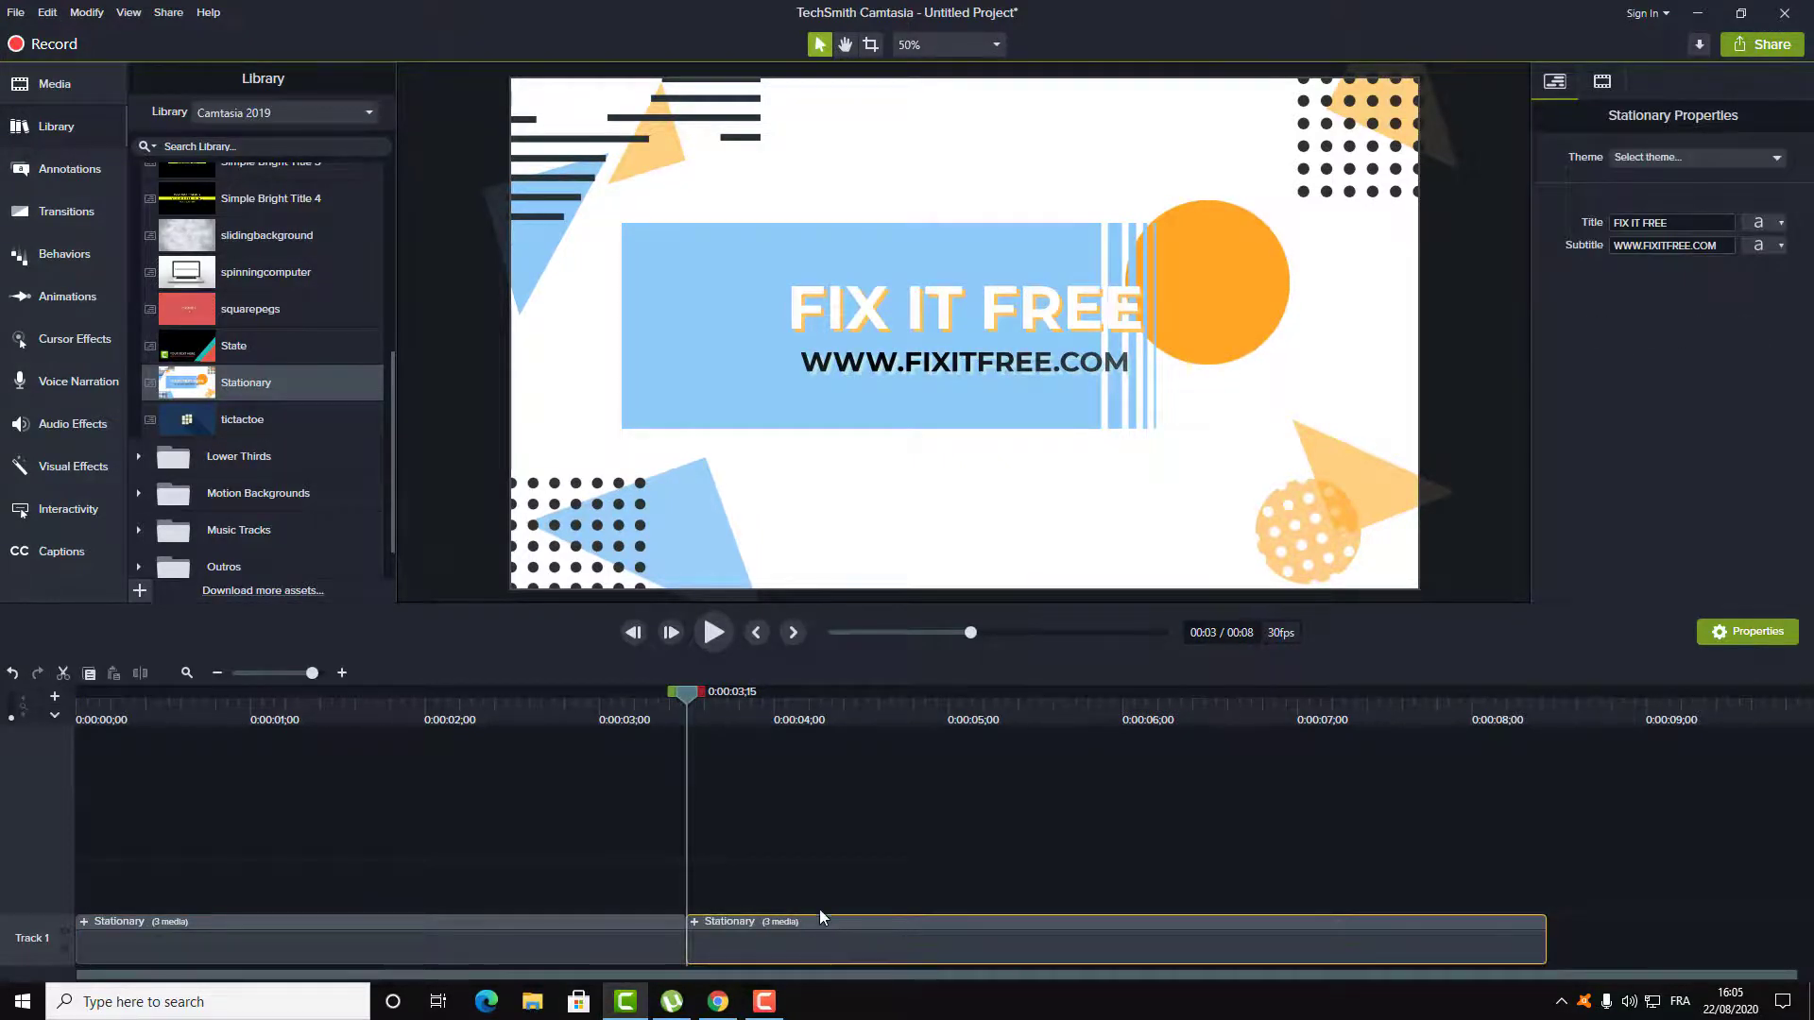
key(Delete)
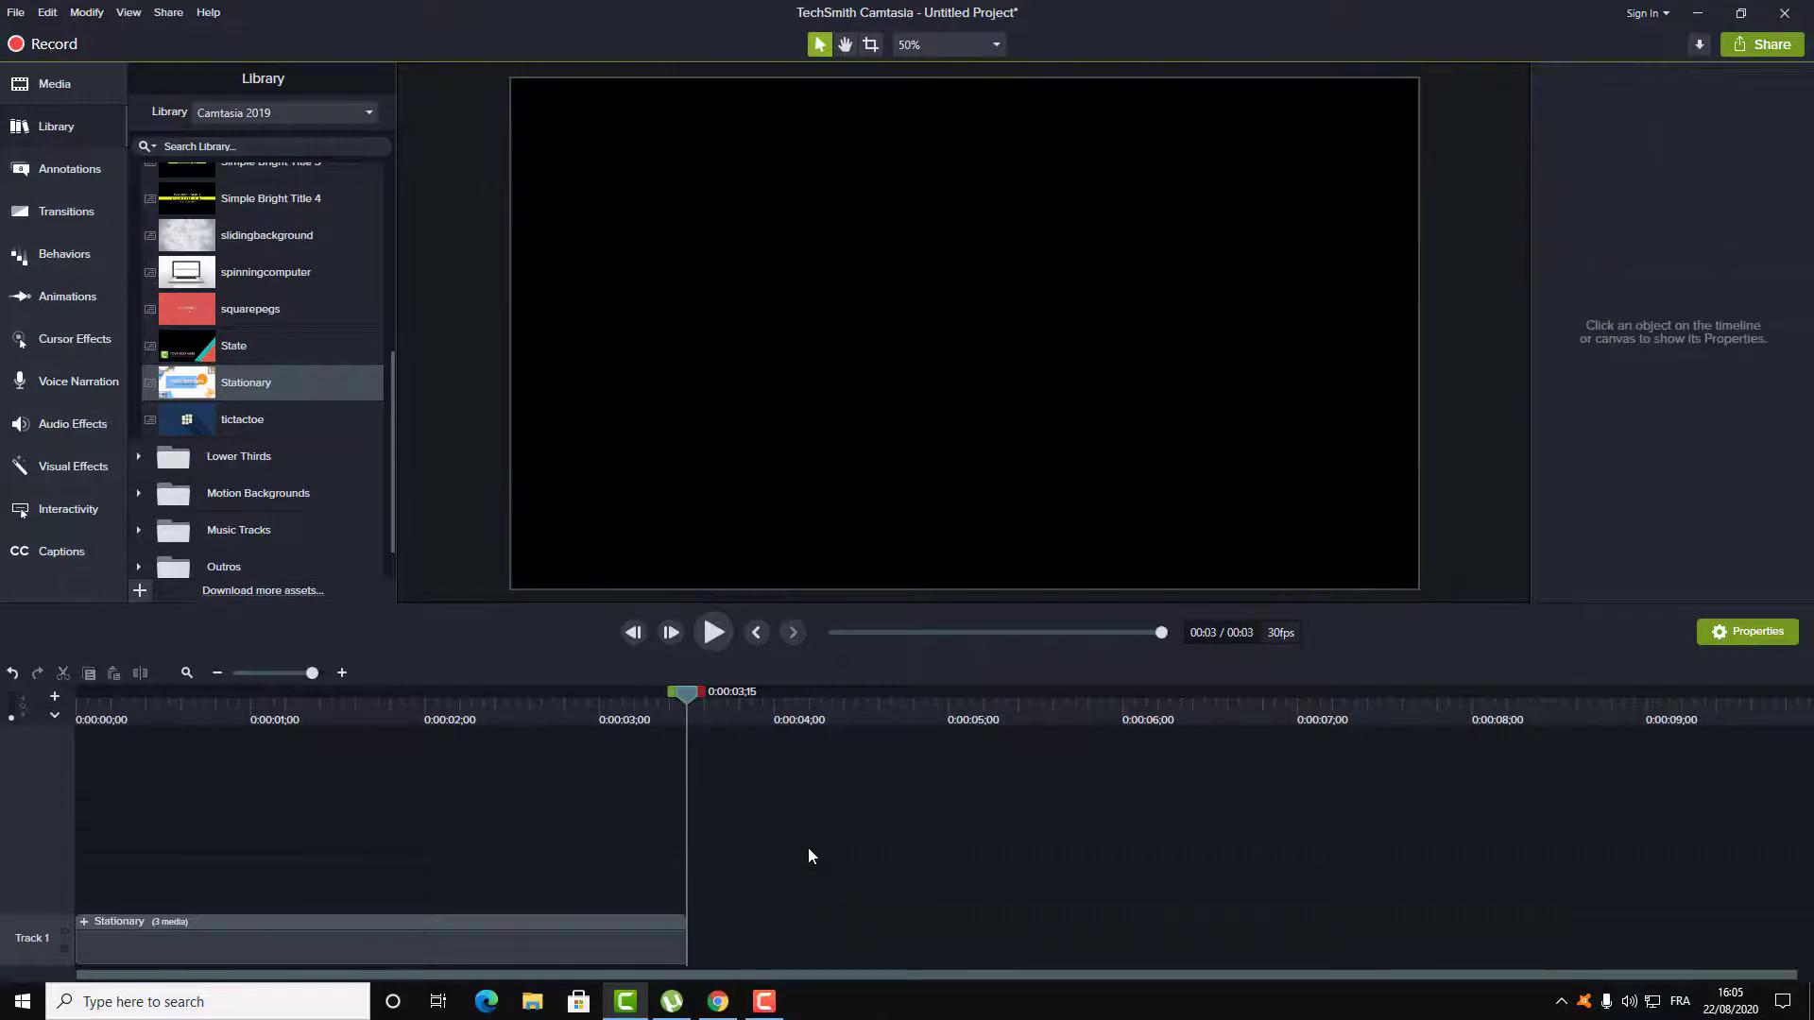
click(12, 675)
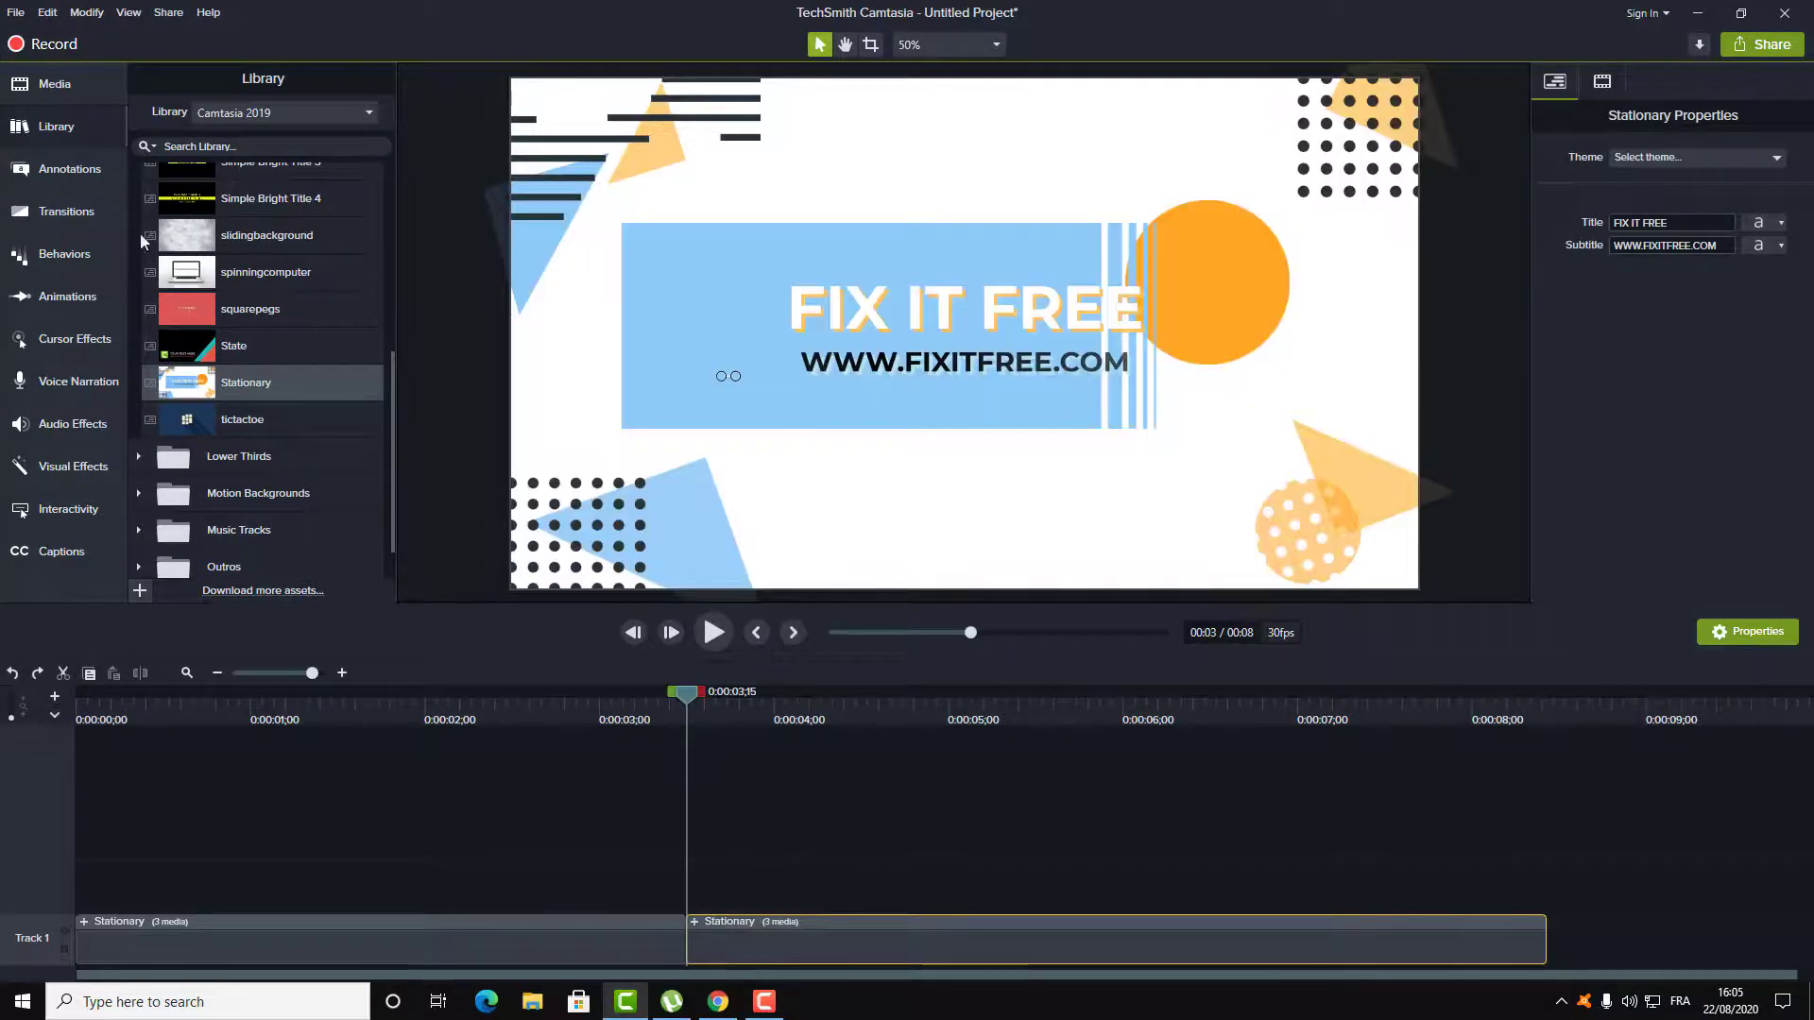
Apply the Circle stretch transition to the cut between the two Stationary segments.
click(49, 212)
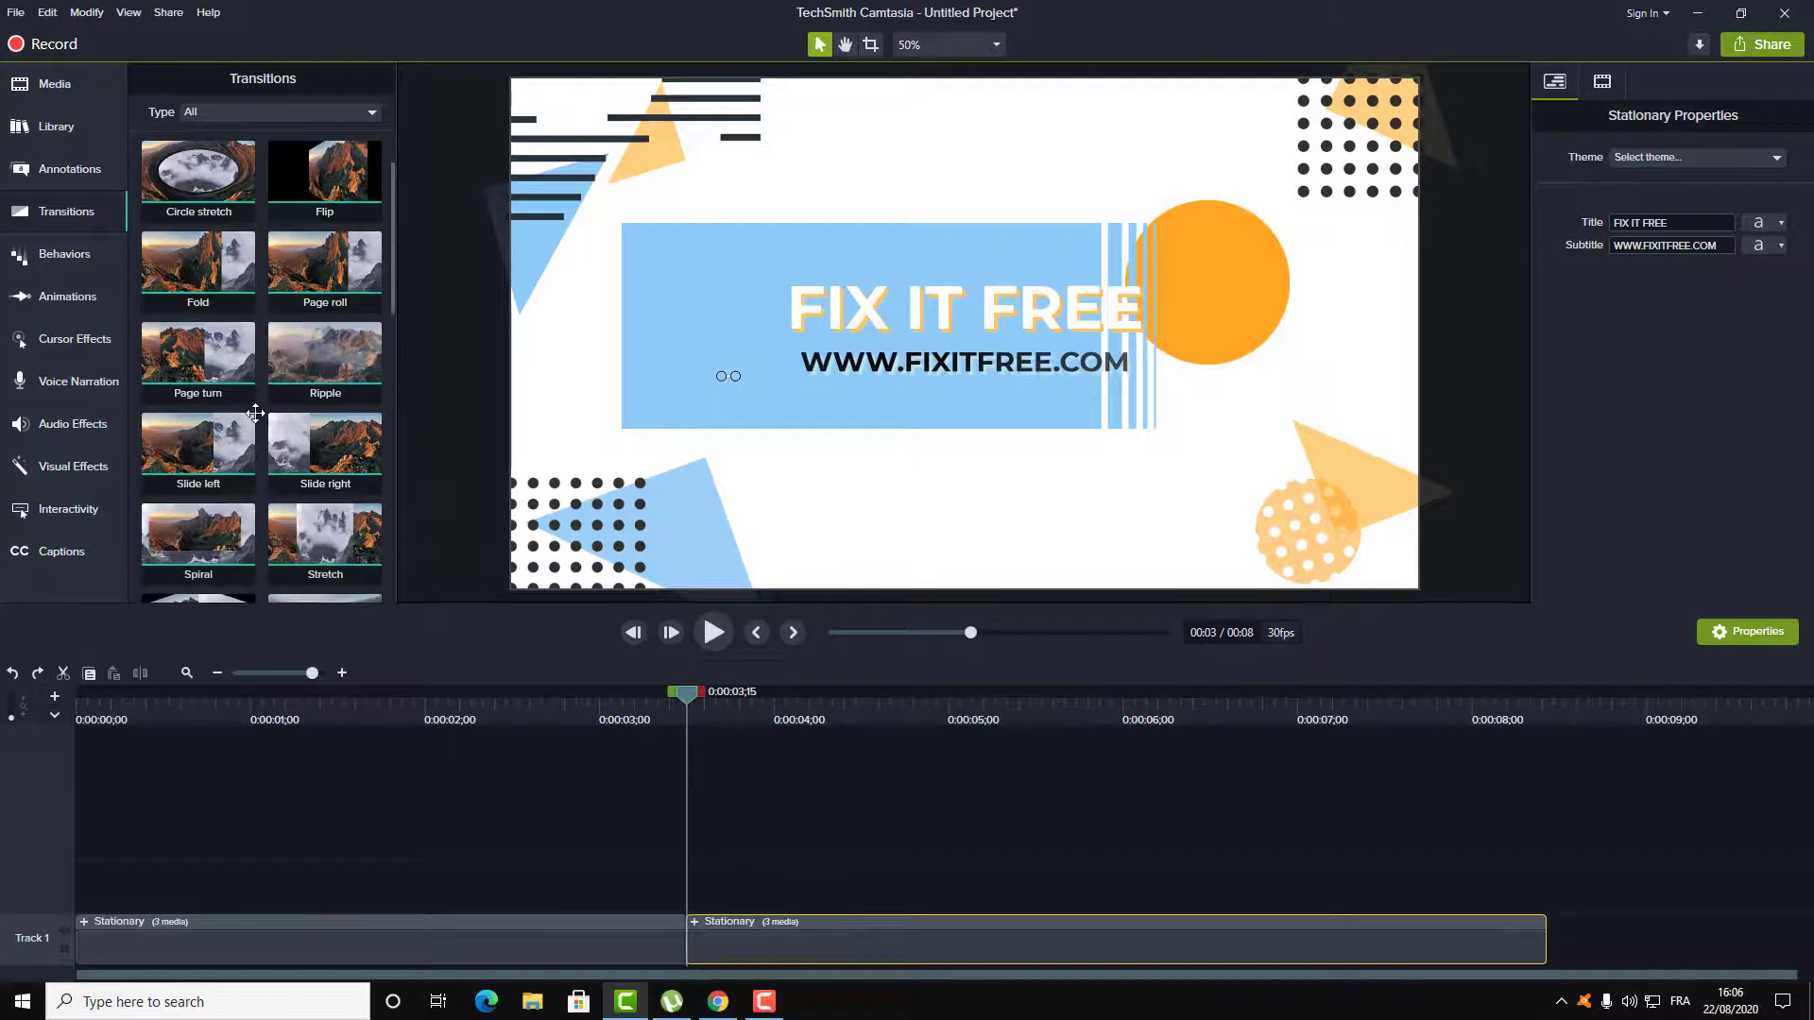
scroll(256, 414, down, 1)
scroll(255, 414, up, 1)
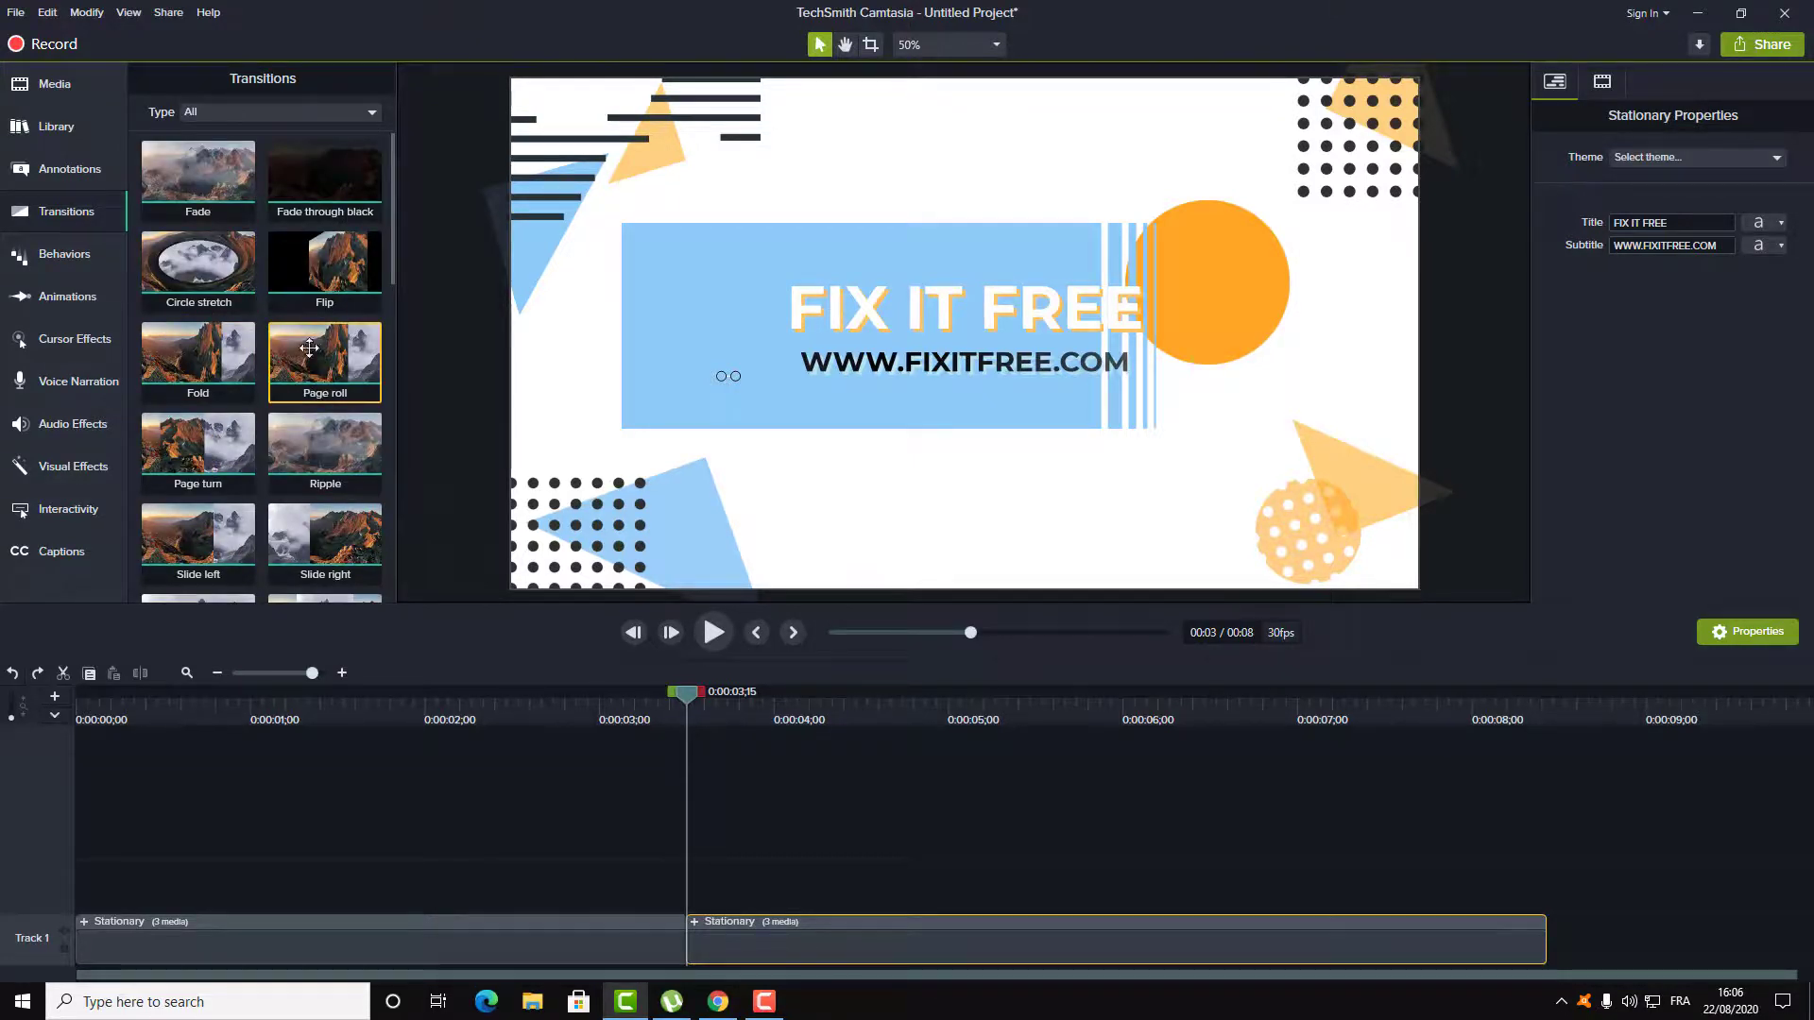
drag(183, 276, 695, 990)
drag(691, 944, 691, 943)
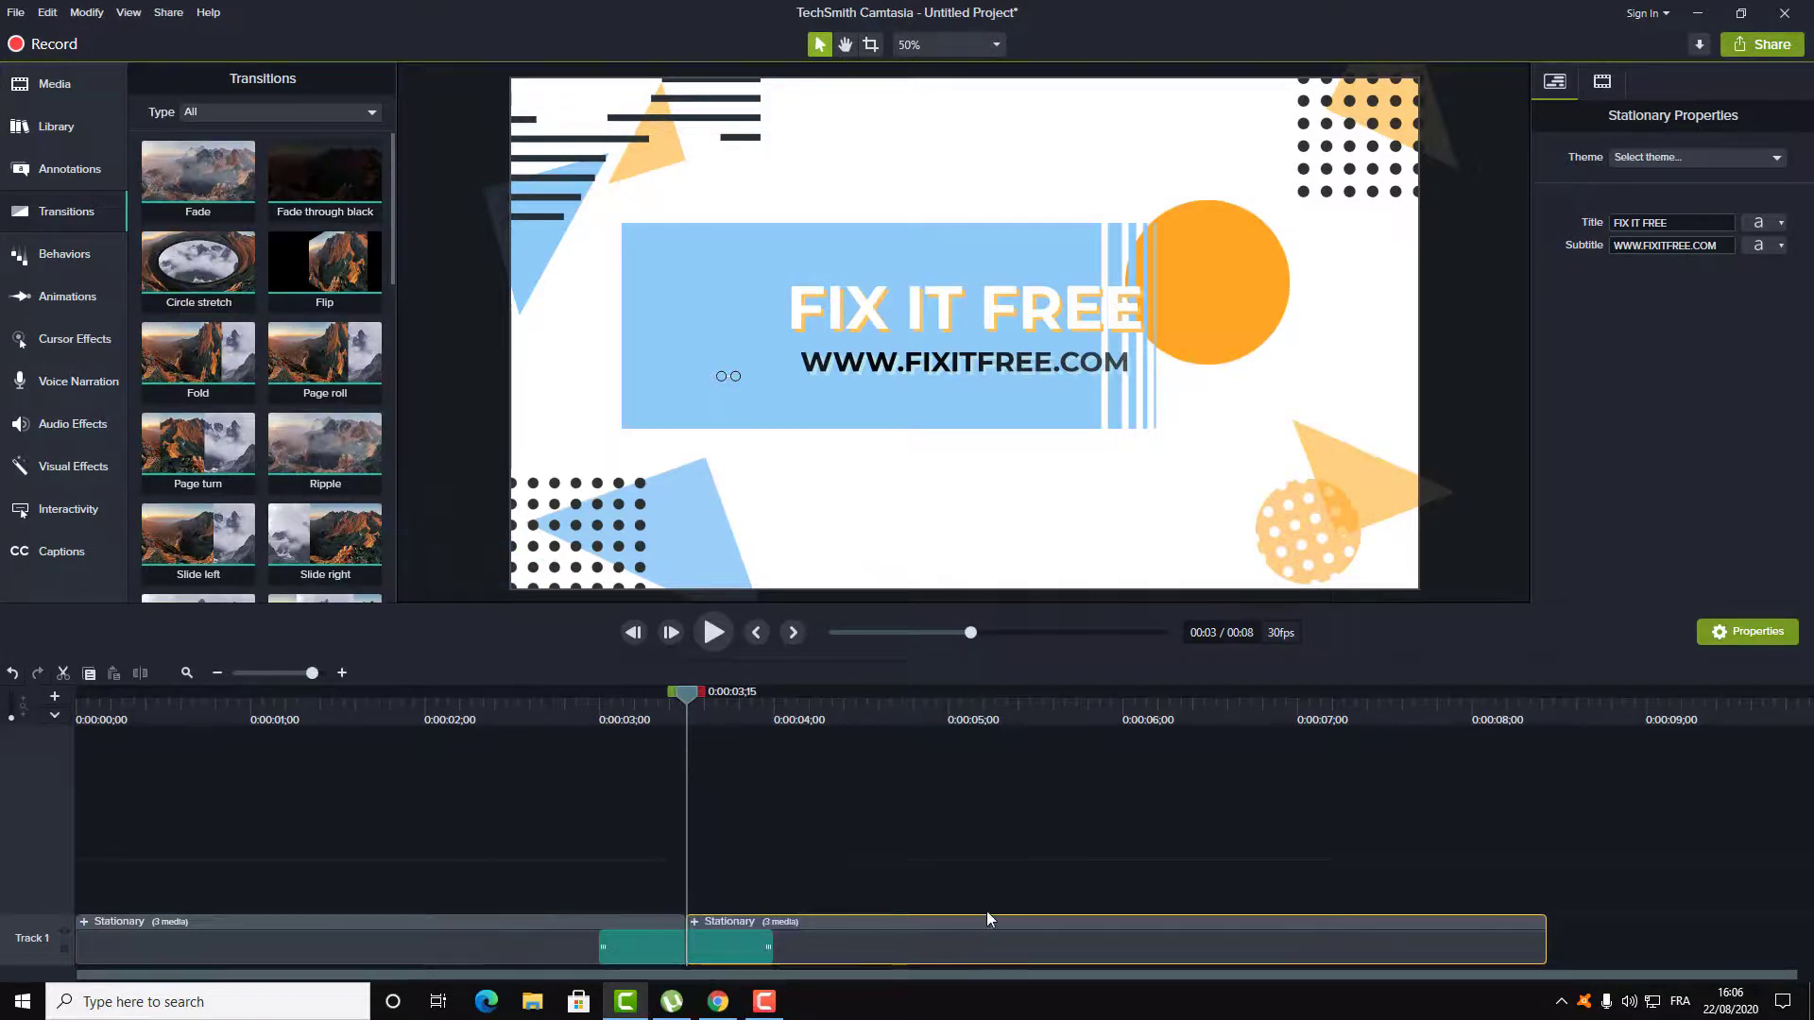
Play the timeline from 0:00:01;22 to preview the transition between the two segments.
click(370, 935)
click(381, 718)
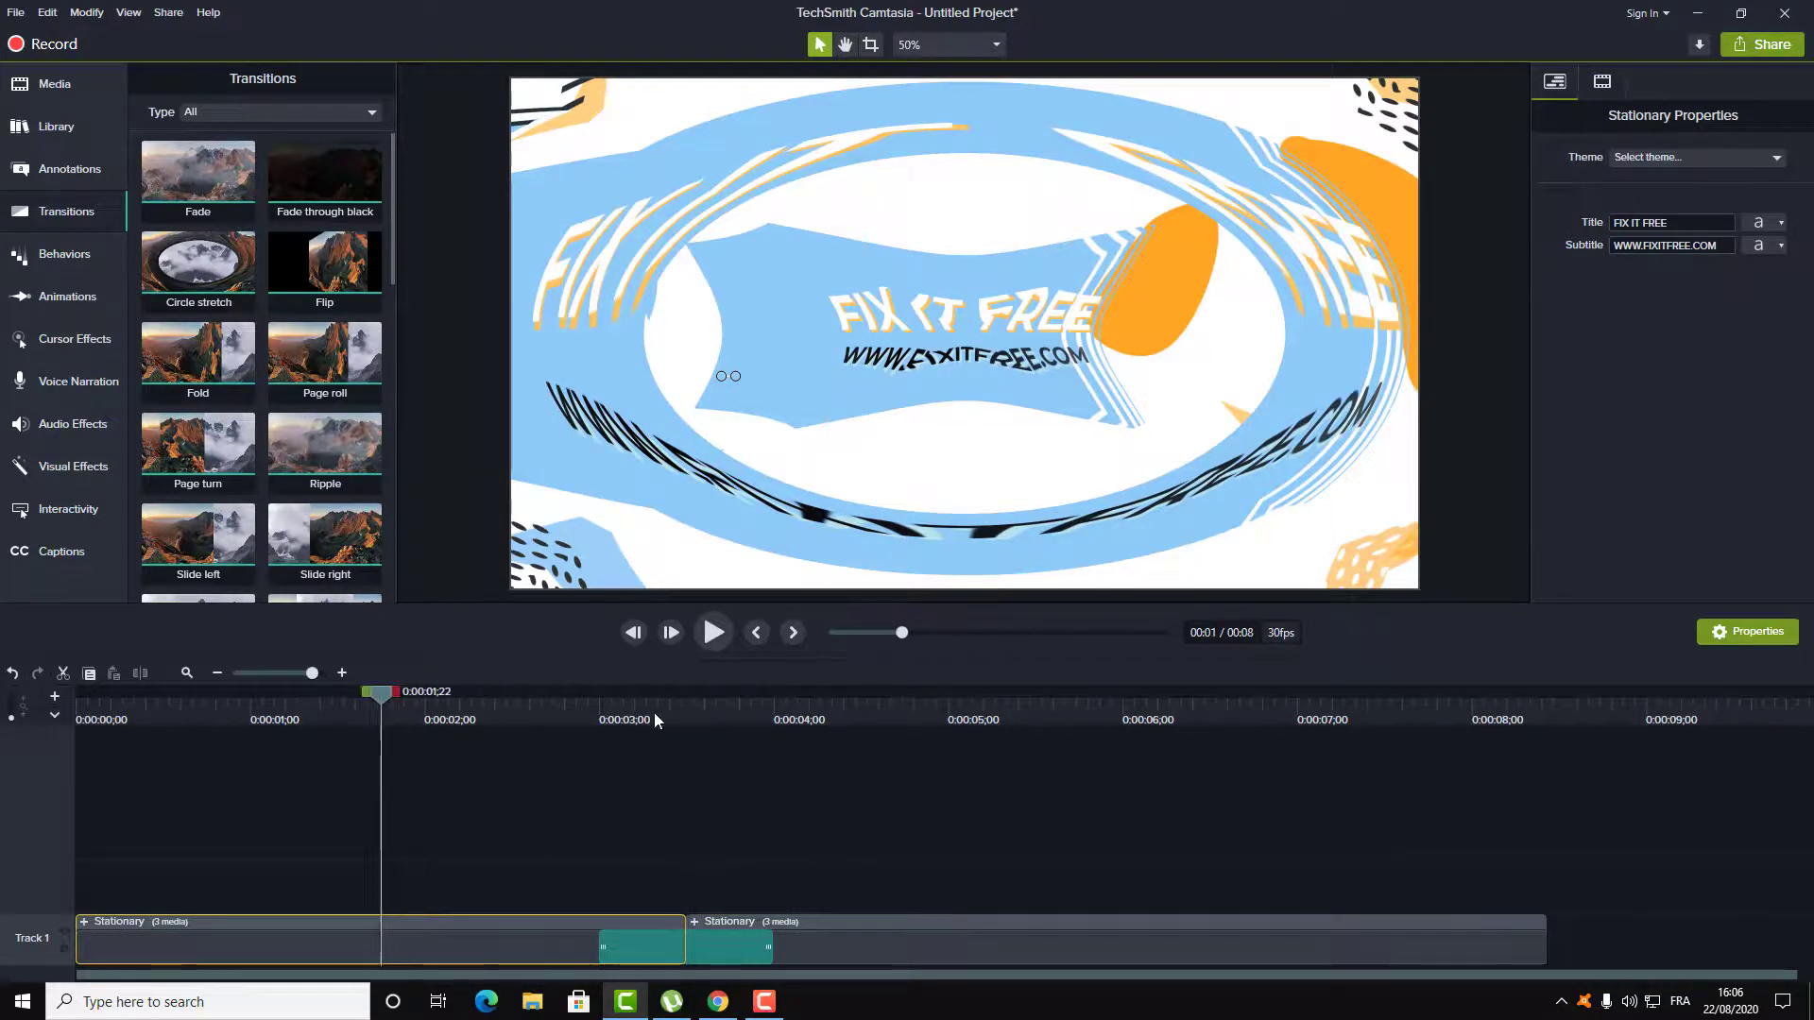
click(714, 632)
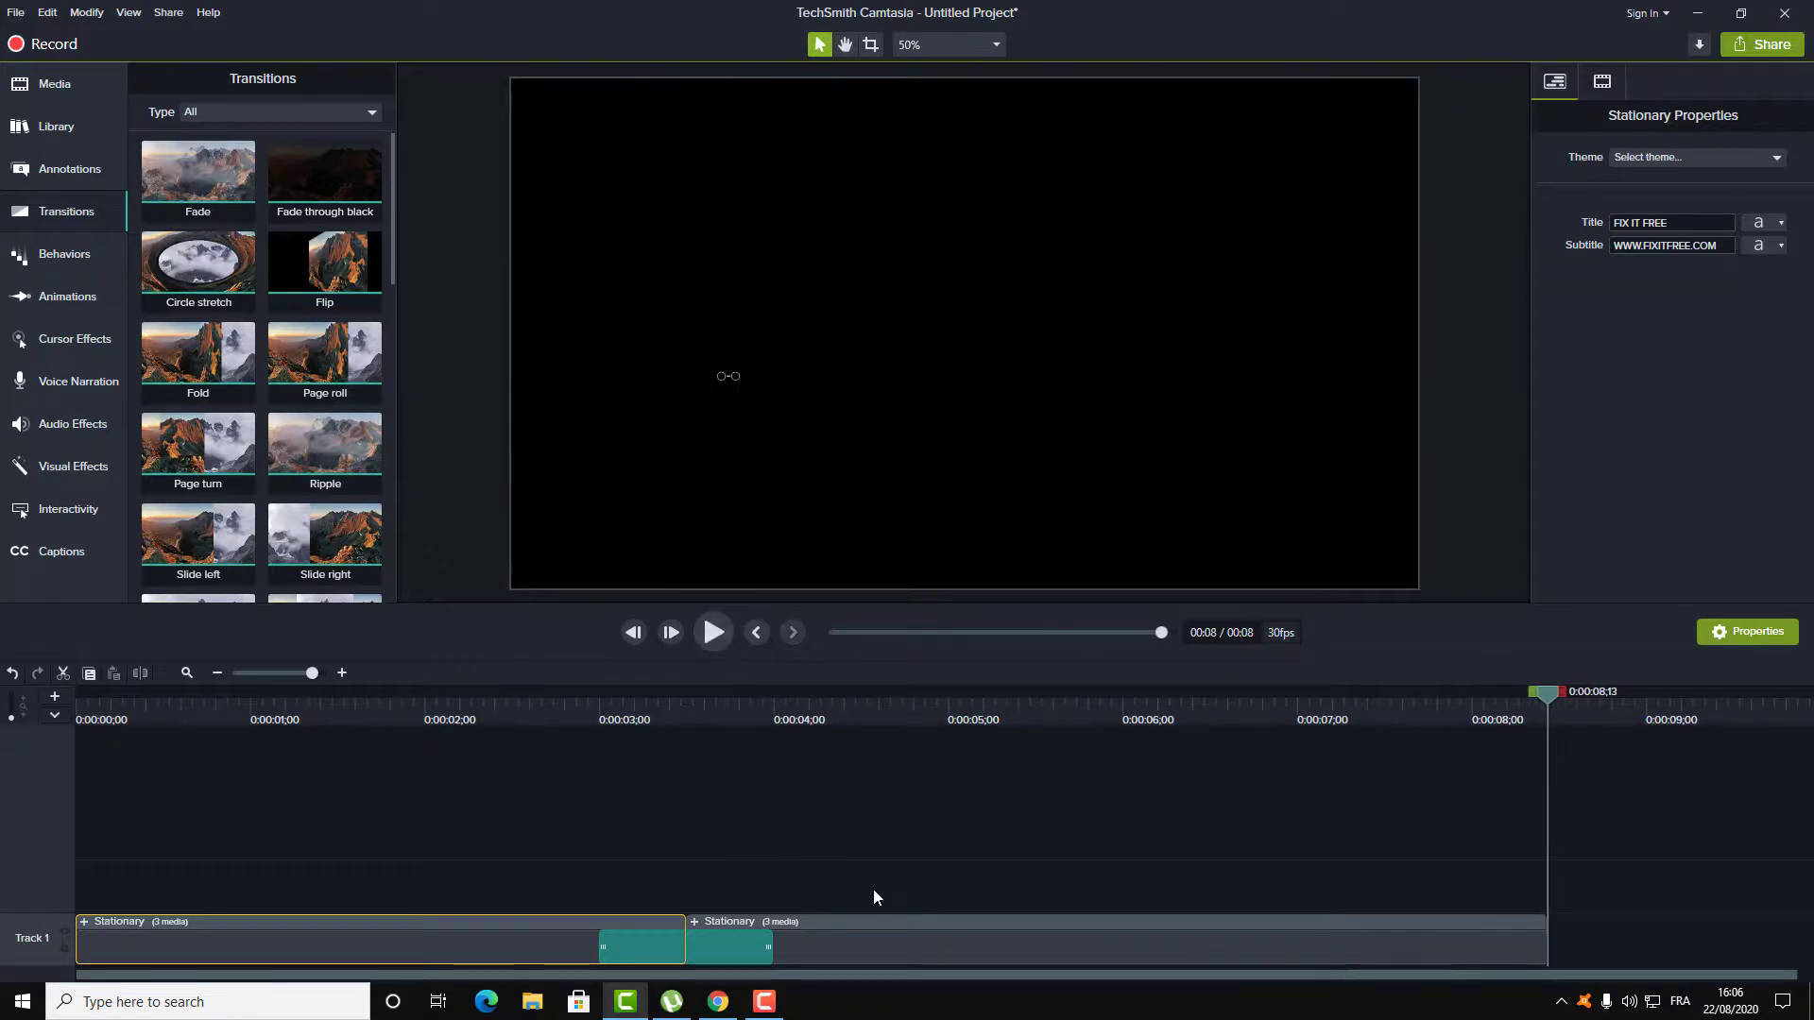
Delete the second Stationary segment and the Circle stretch transition left at the end of the first one.
click(875, 893)
click(881, 933)
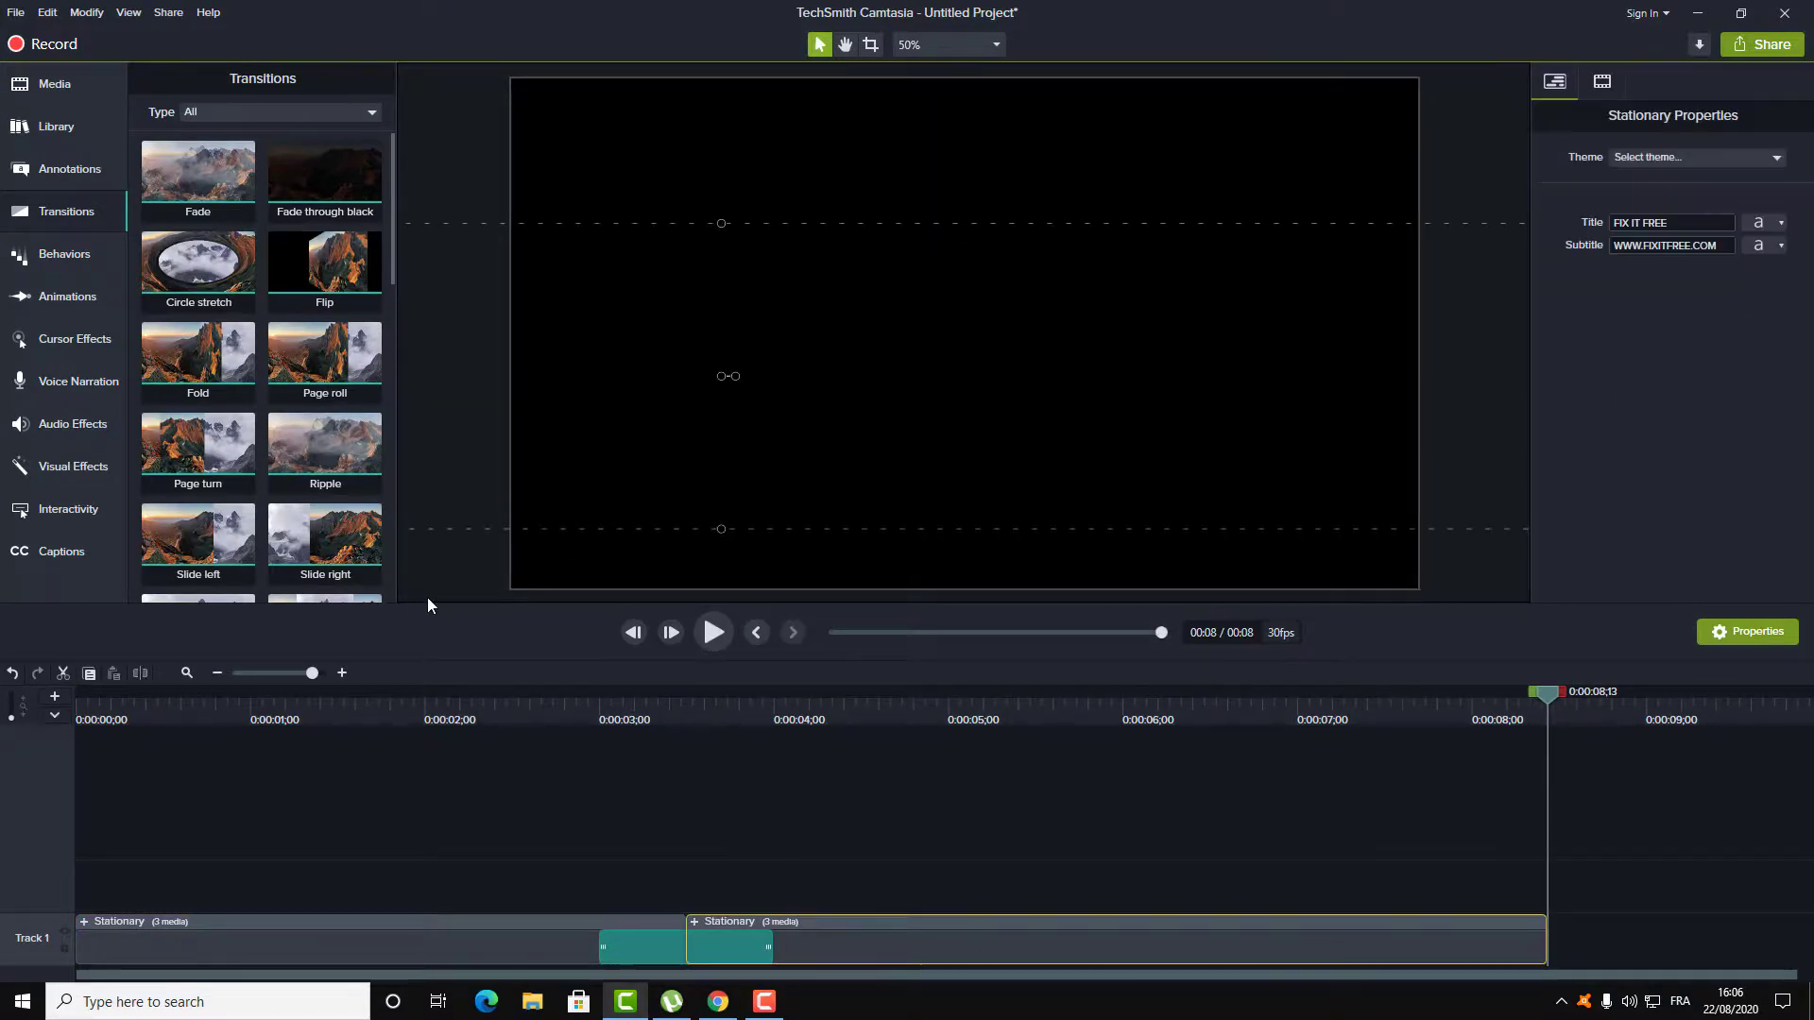
key(Delete)
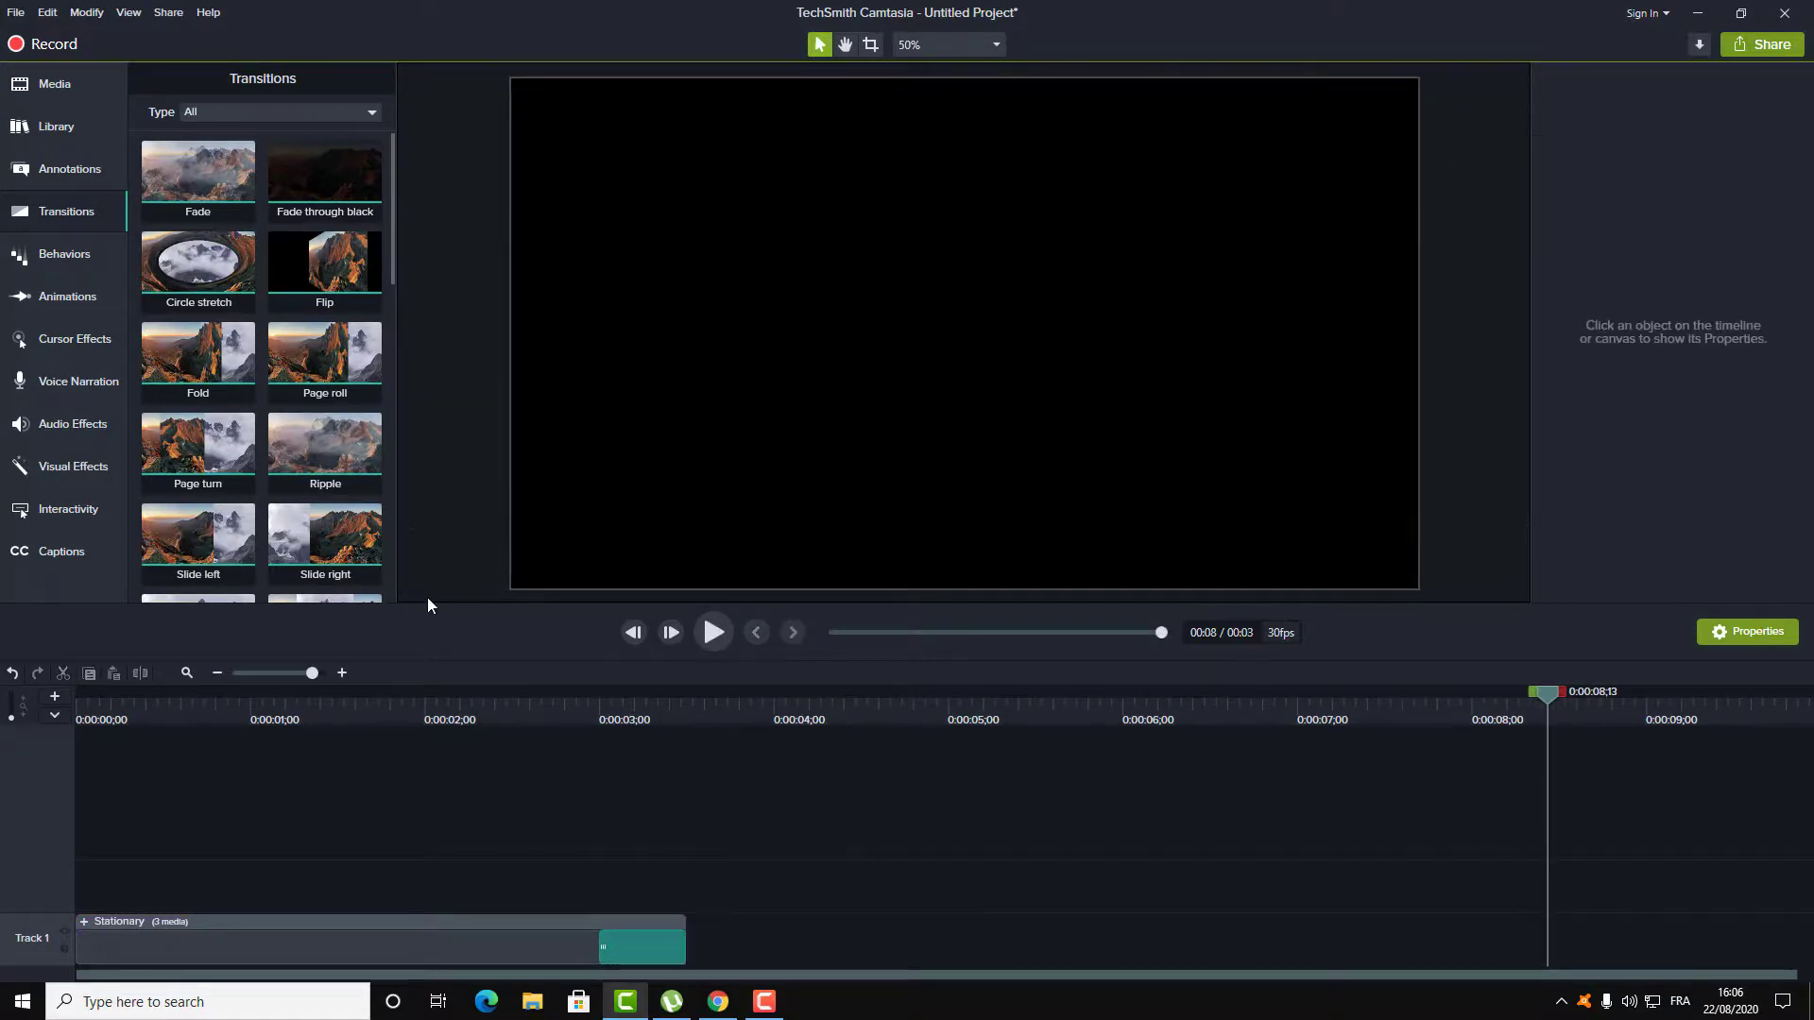
click(648, 944)
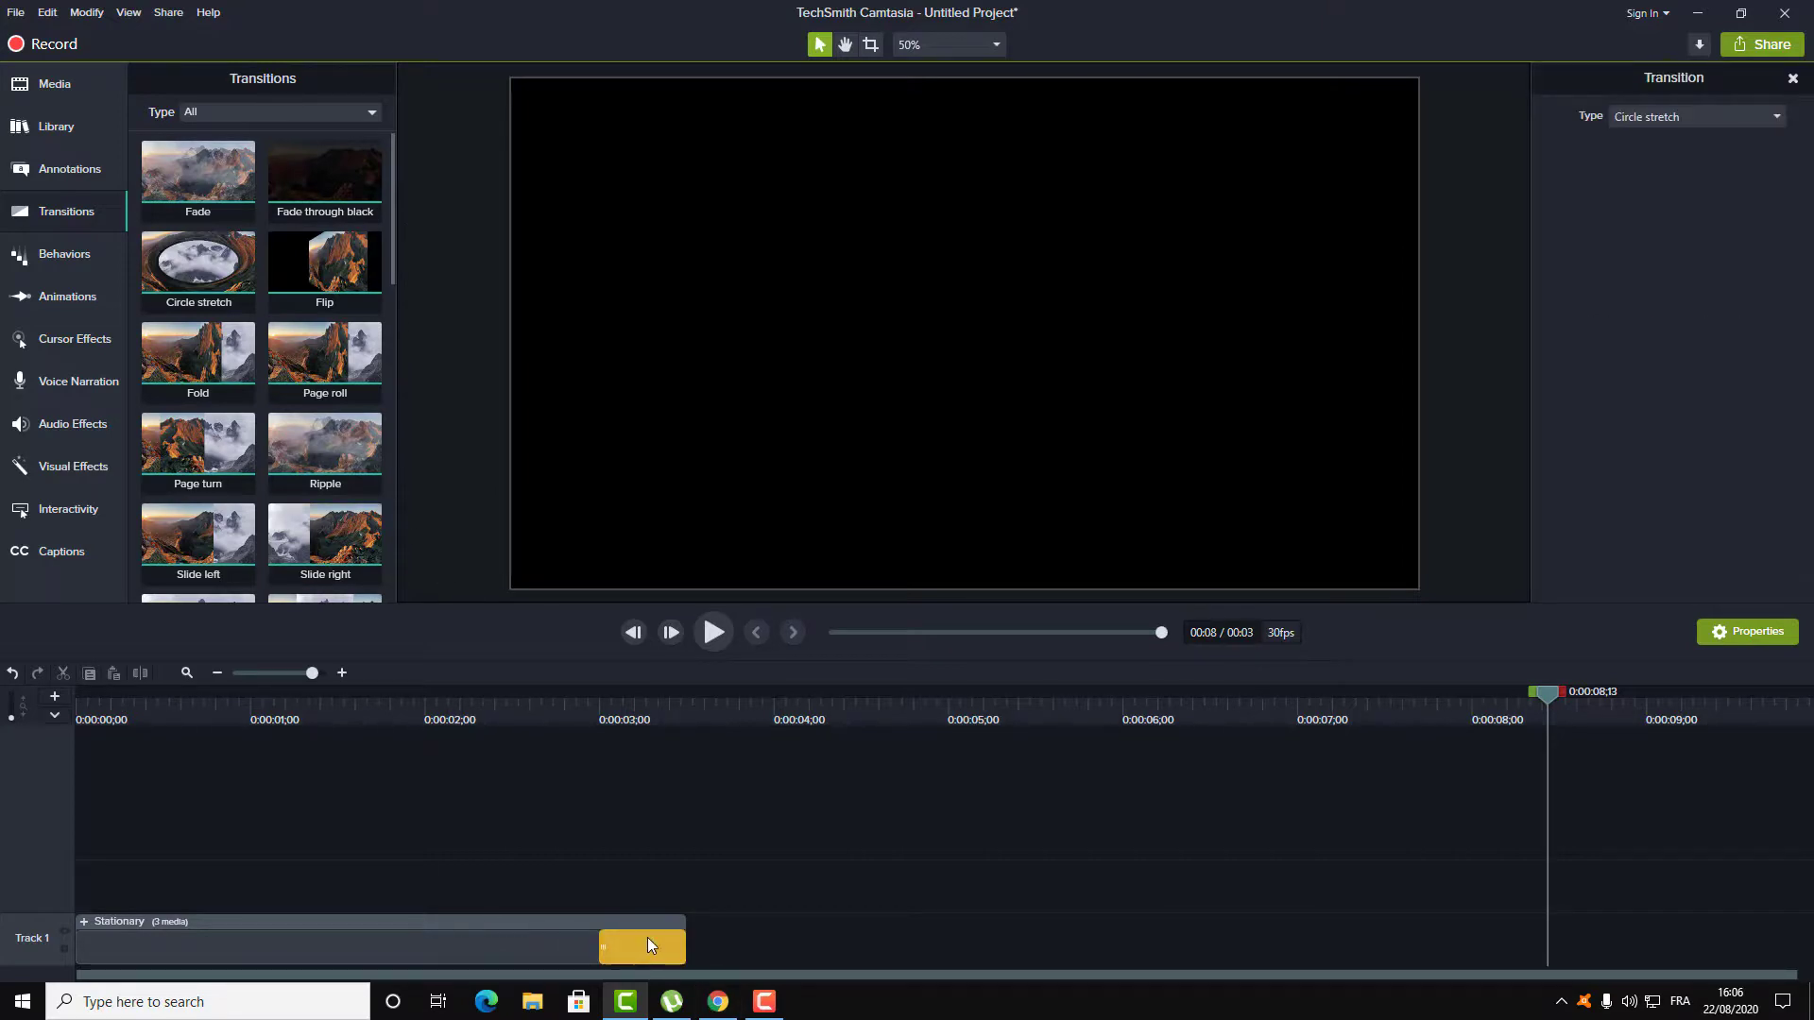
key(Delete)
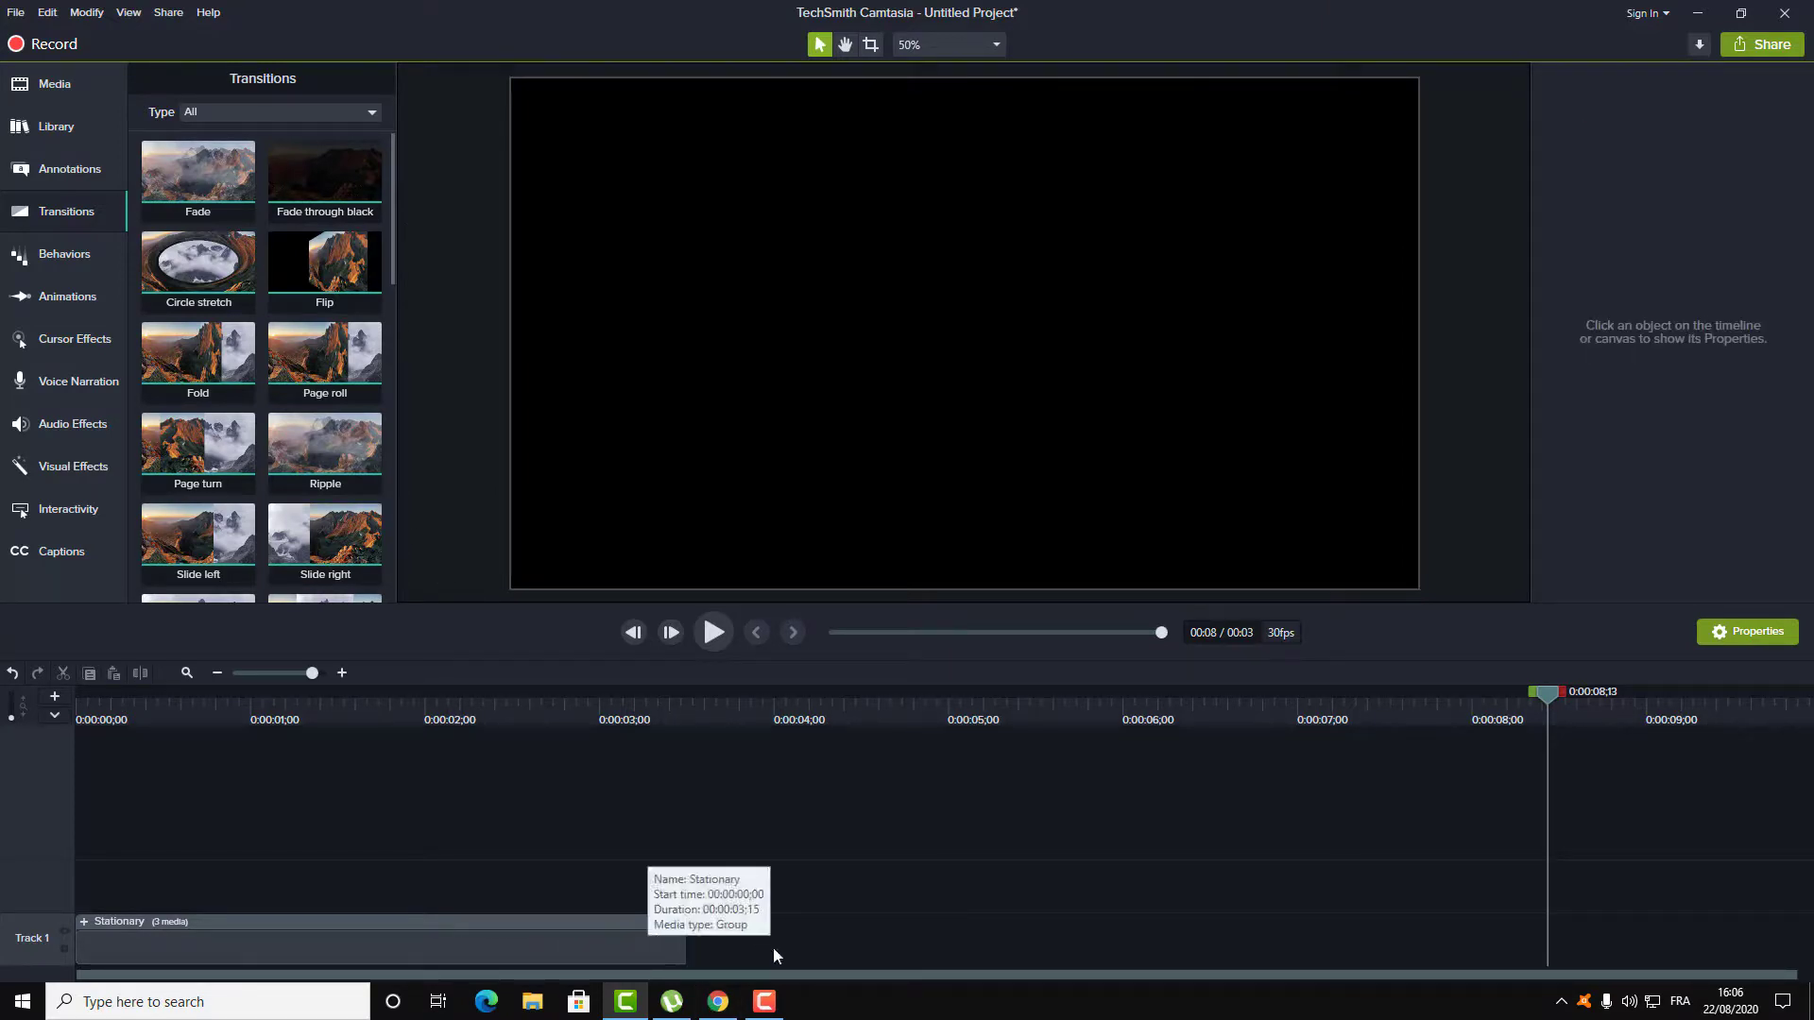